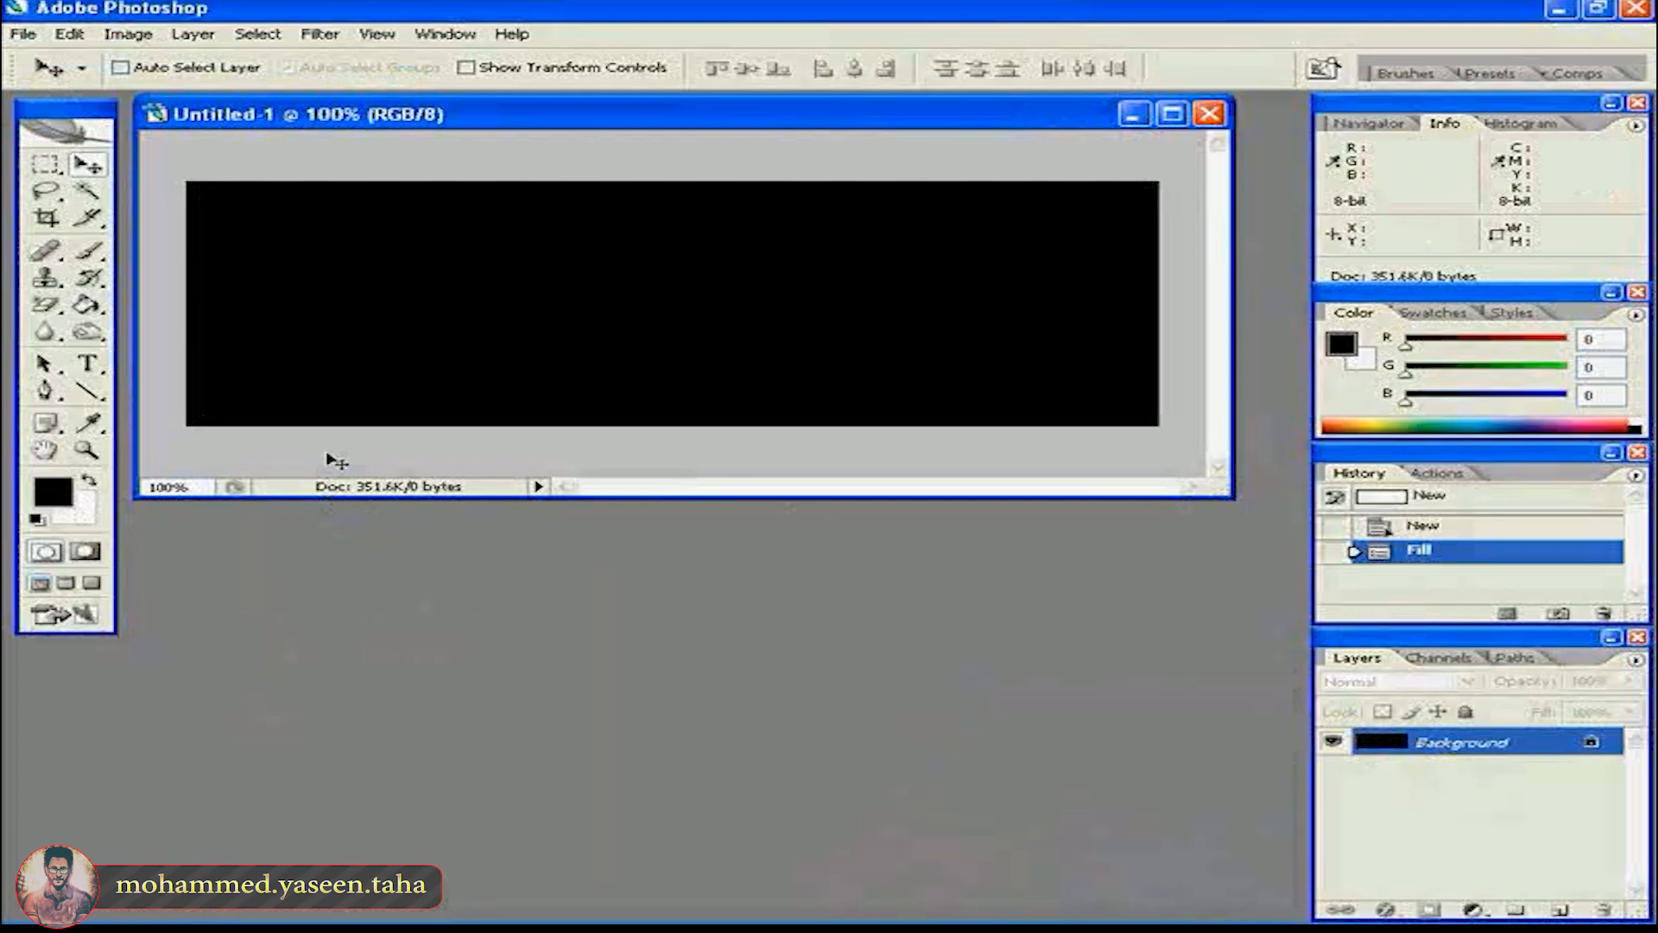
- Add the text "REFLECT" in white, Eras Ultra ITC at 100 pt, on the black canvas
{"action": "left_click", "coordinate": [90, 365]}
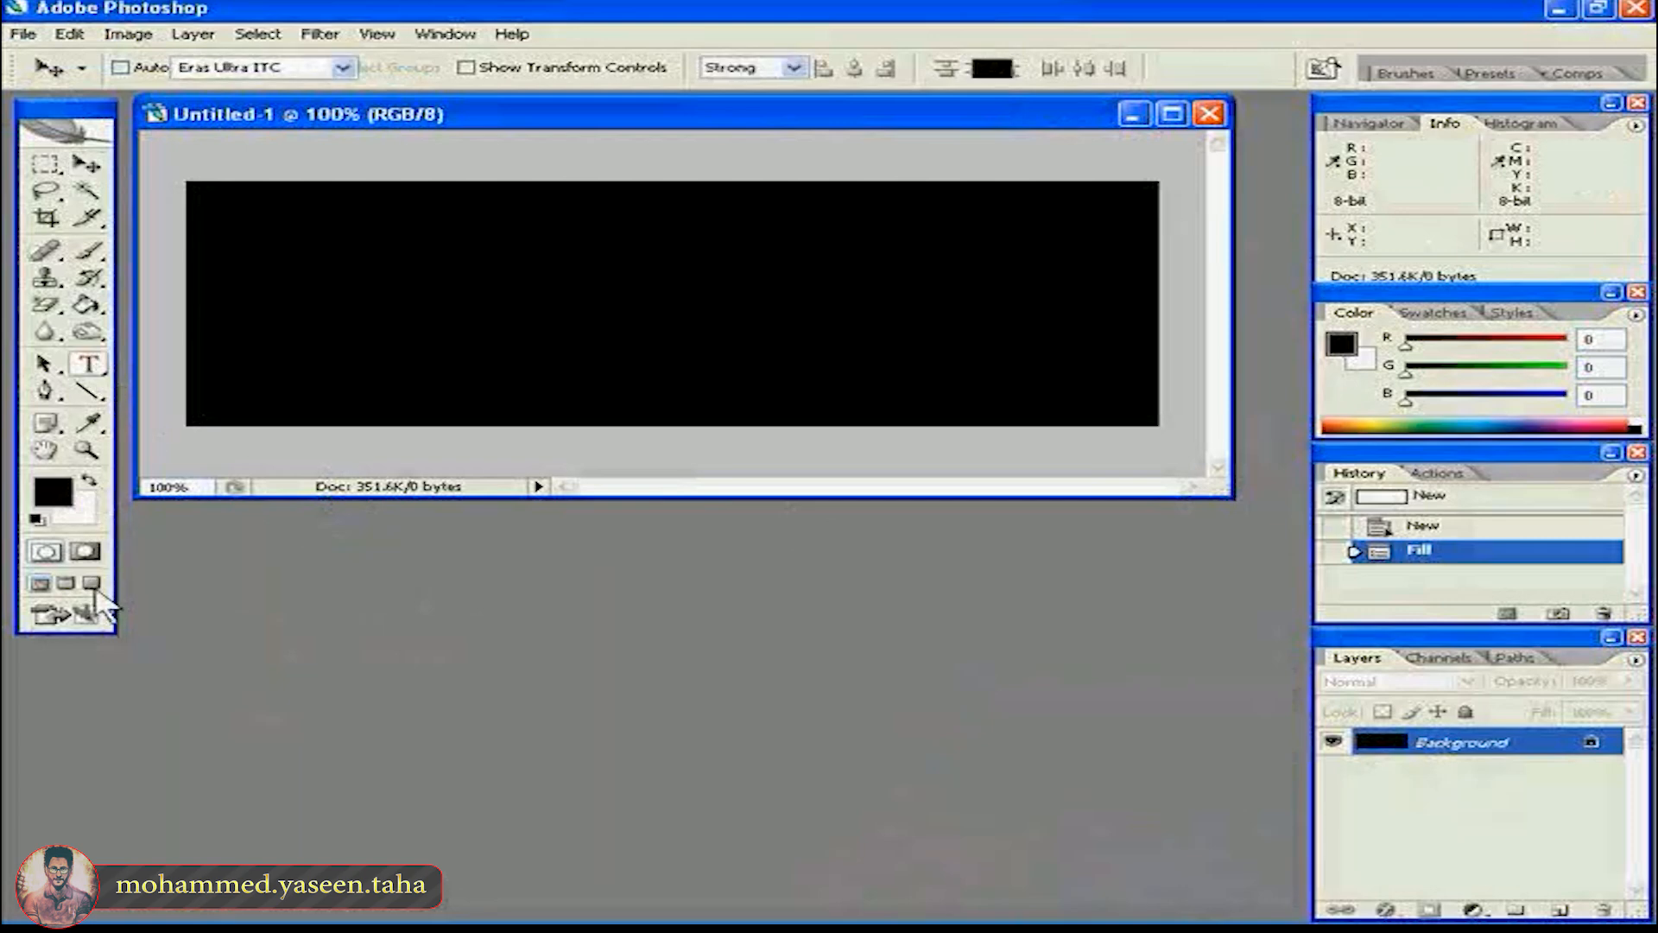
{"action": "key", "text": "x"}
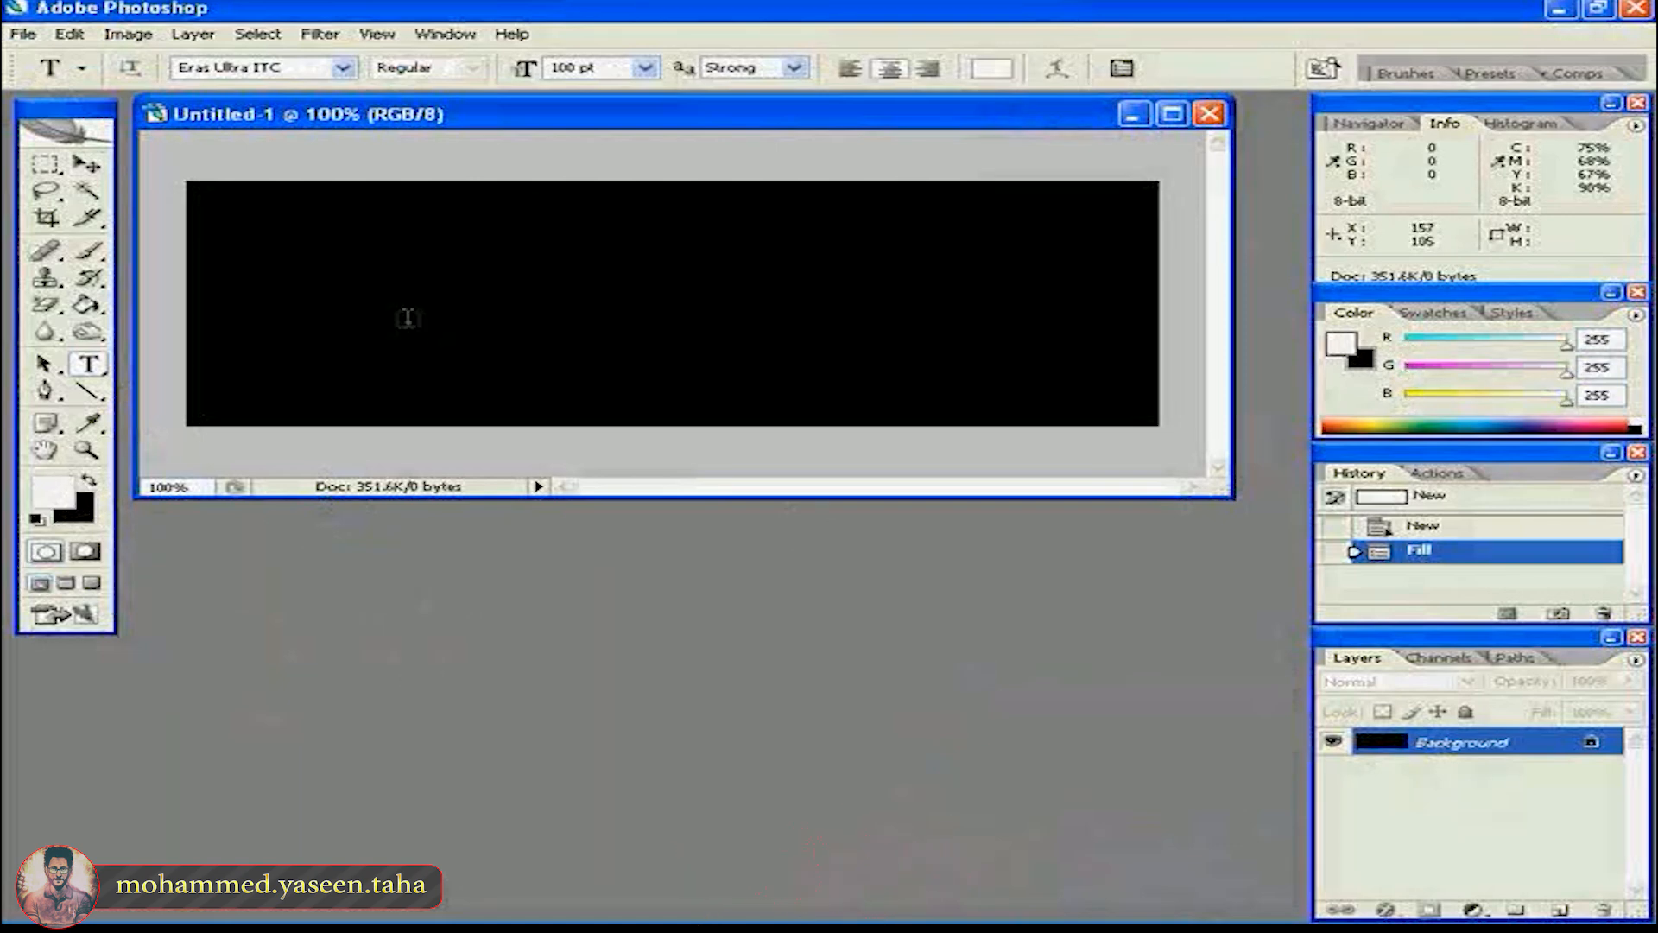
{"action": "left_click", "coordinate": [363, 332]}
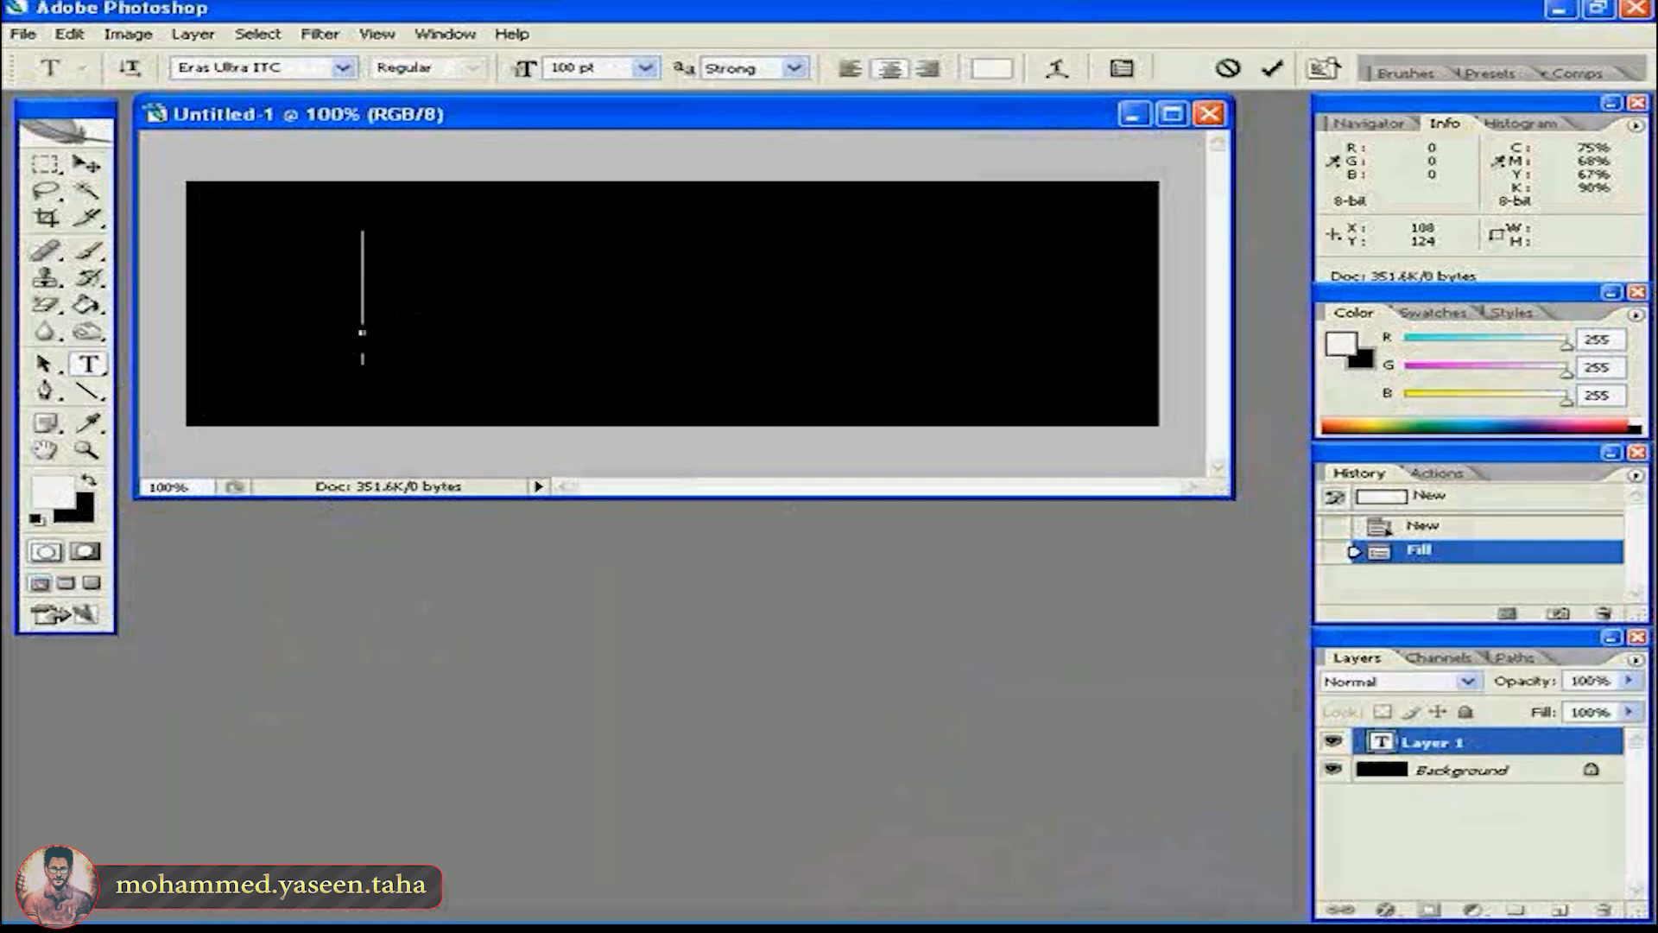
{"action": "type", "text": "REFLECT"}
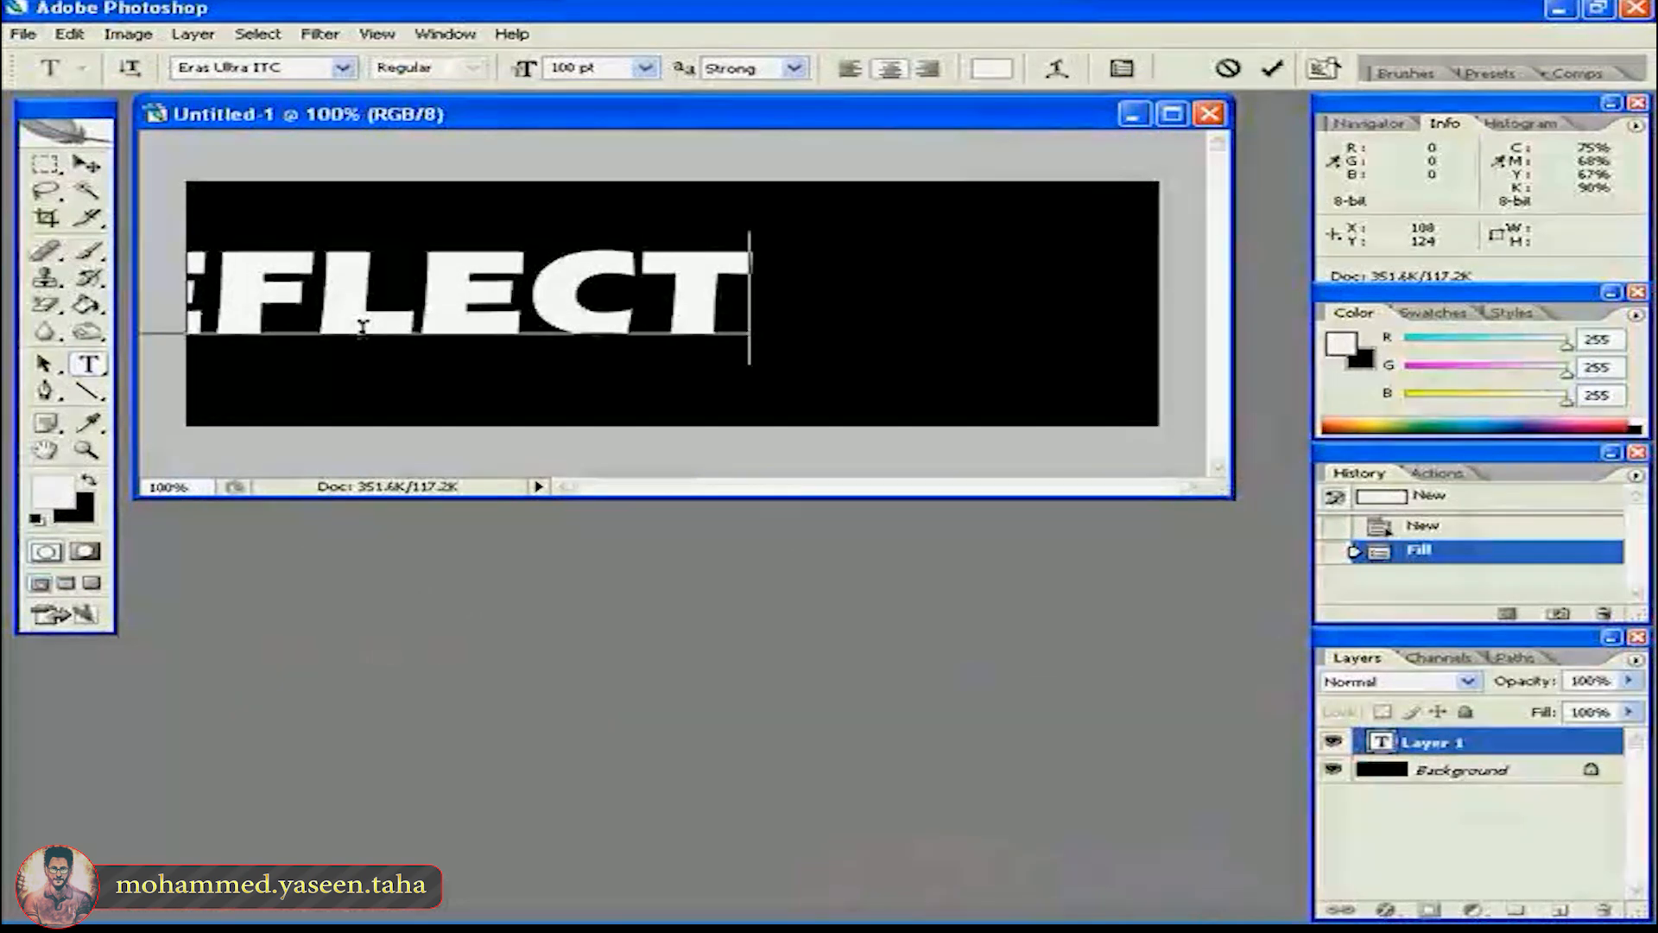
{"action": "key", "text": "ctrl+Return"}
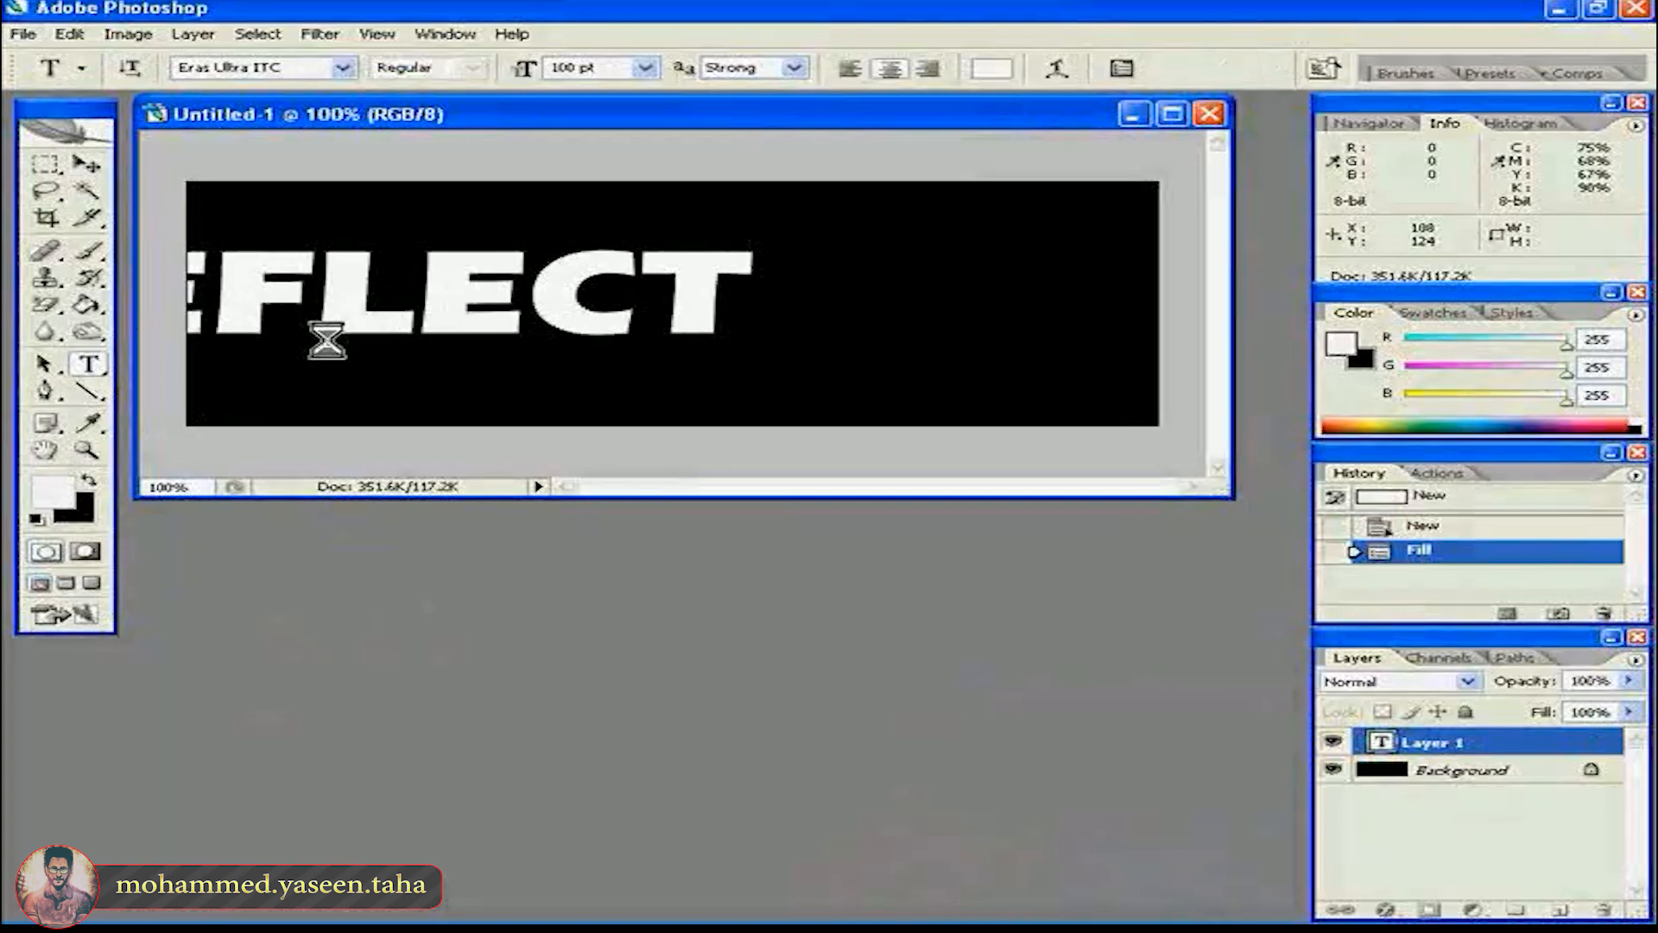
- Move the REFLECT text to the centre of the black canvas
{"action": "left_click", "coordinate": [87, 164]}
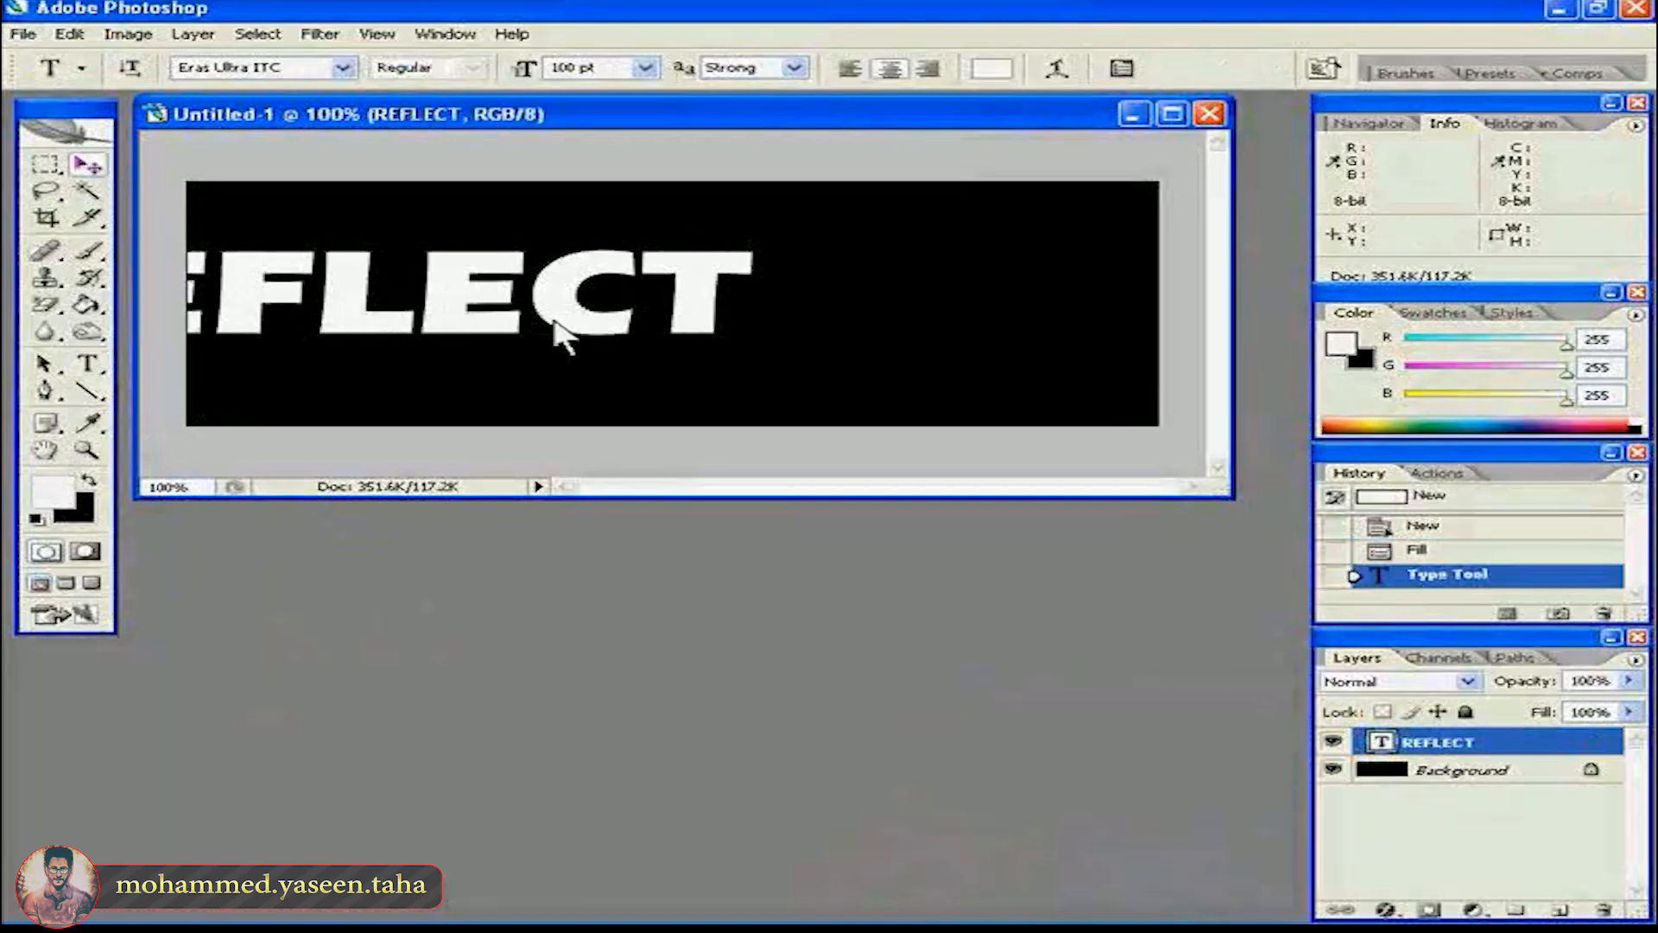
{"action": "left_click_drag", "start_coordinate": [681, 320], "coordinate": [1004, 320]}
{"action": "left_click_drag", "start_coordinate": [667, 340], "coordinate": [663, 334]}
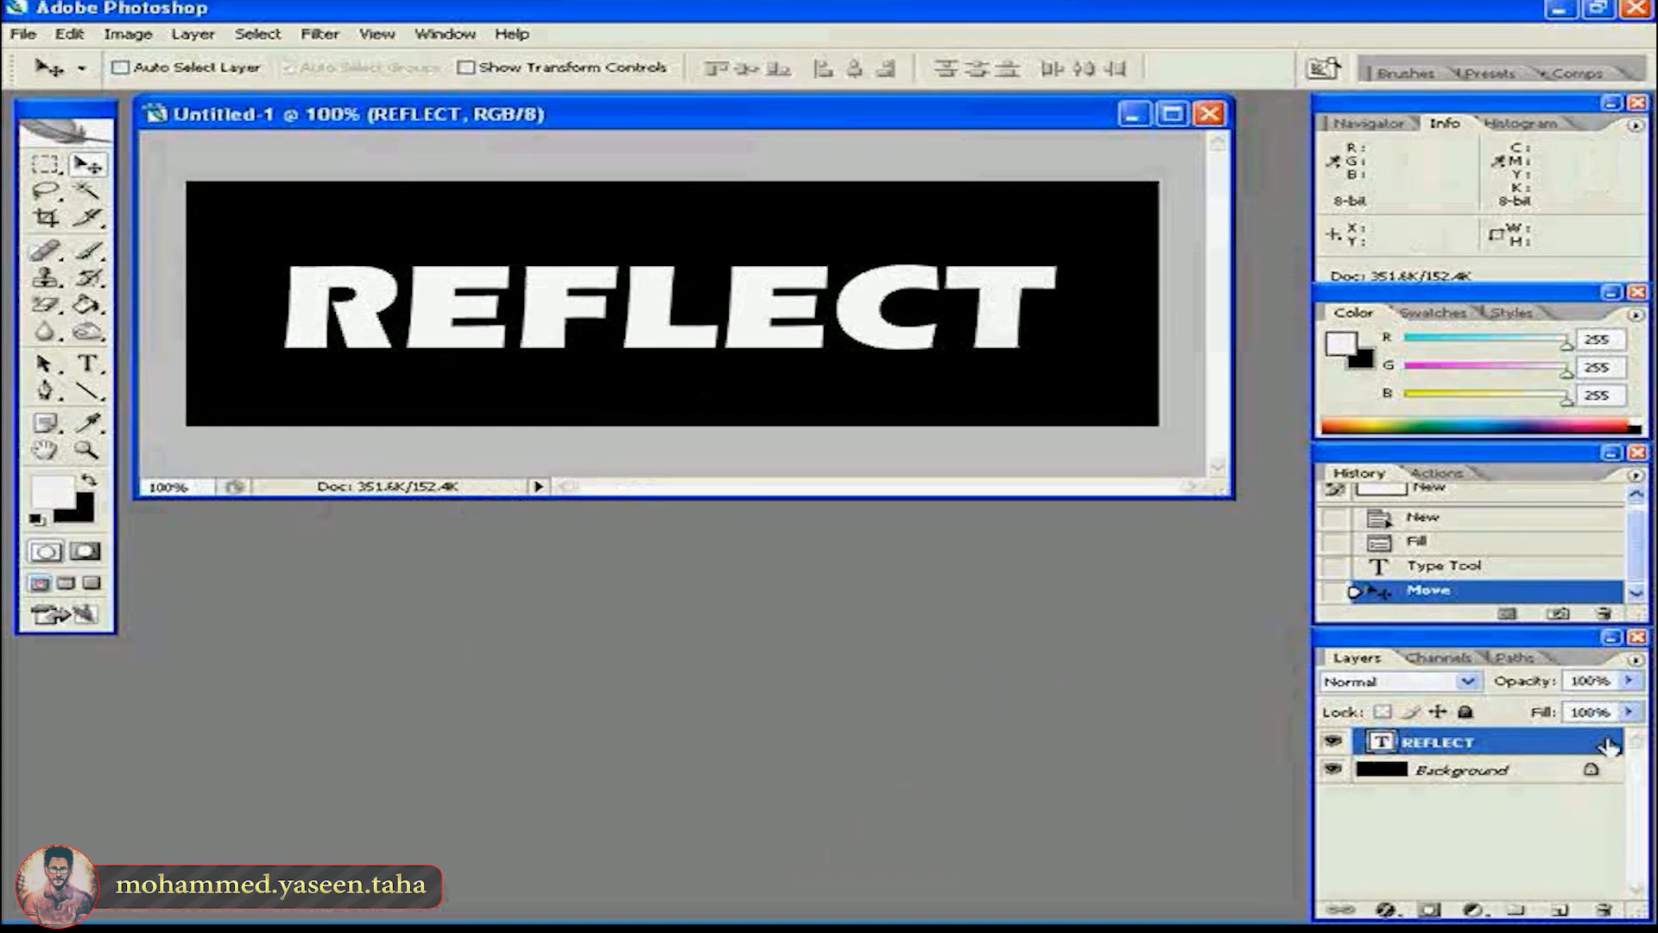
- Enable a Gradient Overlay in the REFLECT text layer's style
{"action": "key", "text": "h"}
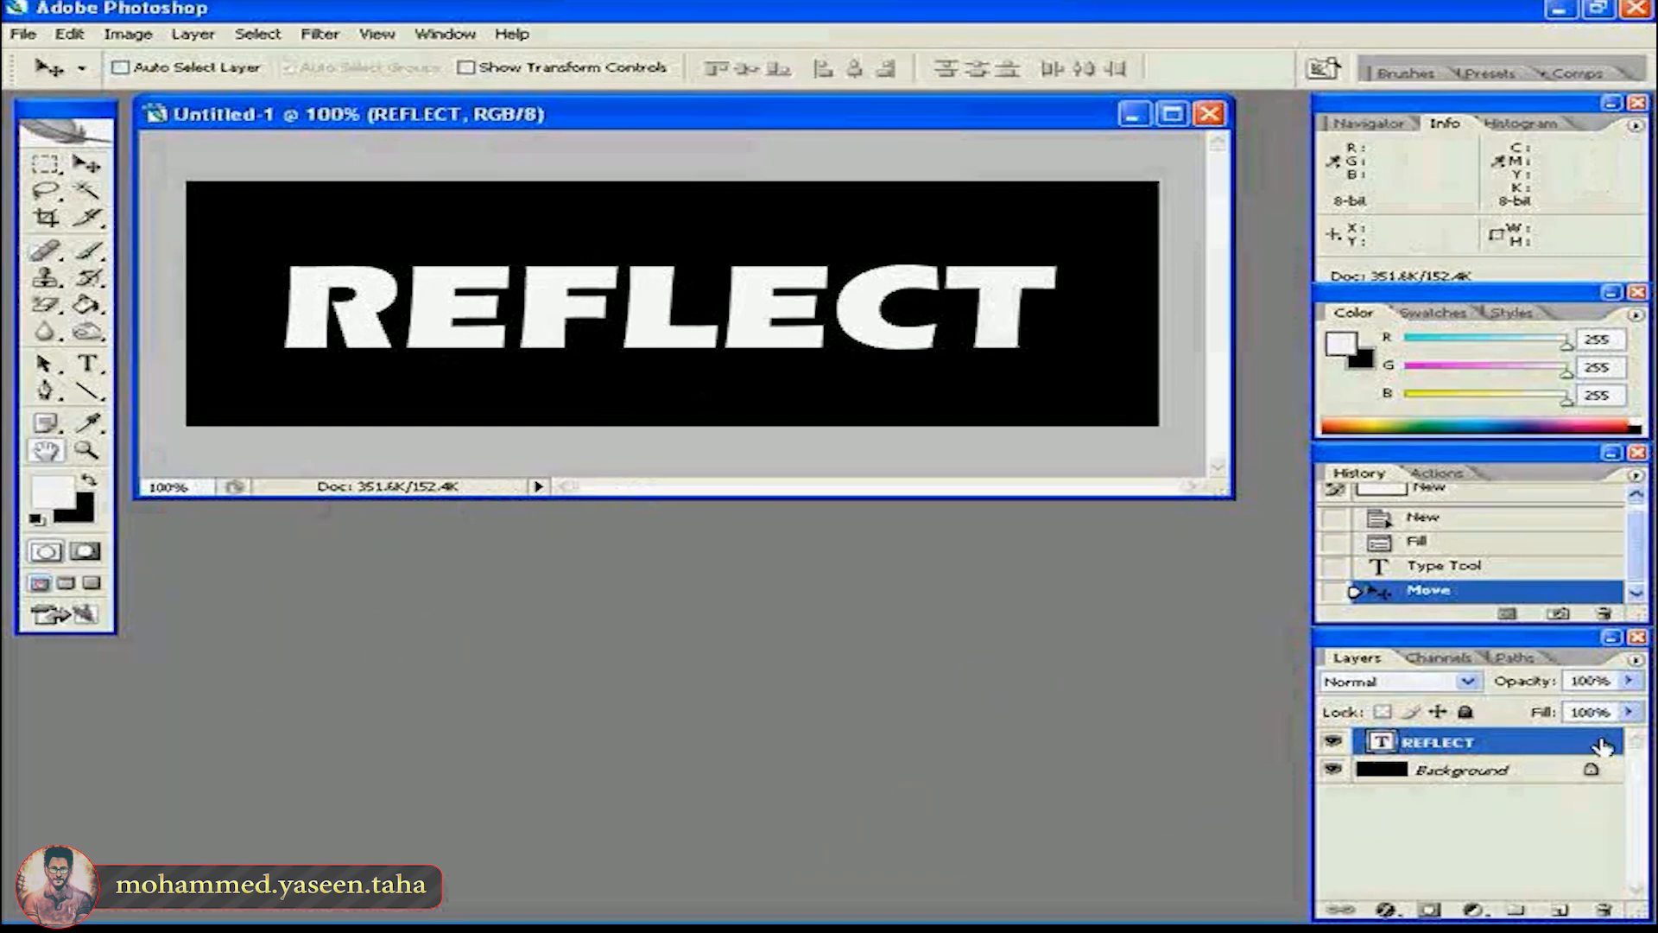
{"action": "double_click", "coordinate": [1602, 747]}
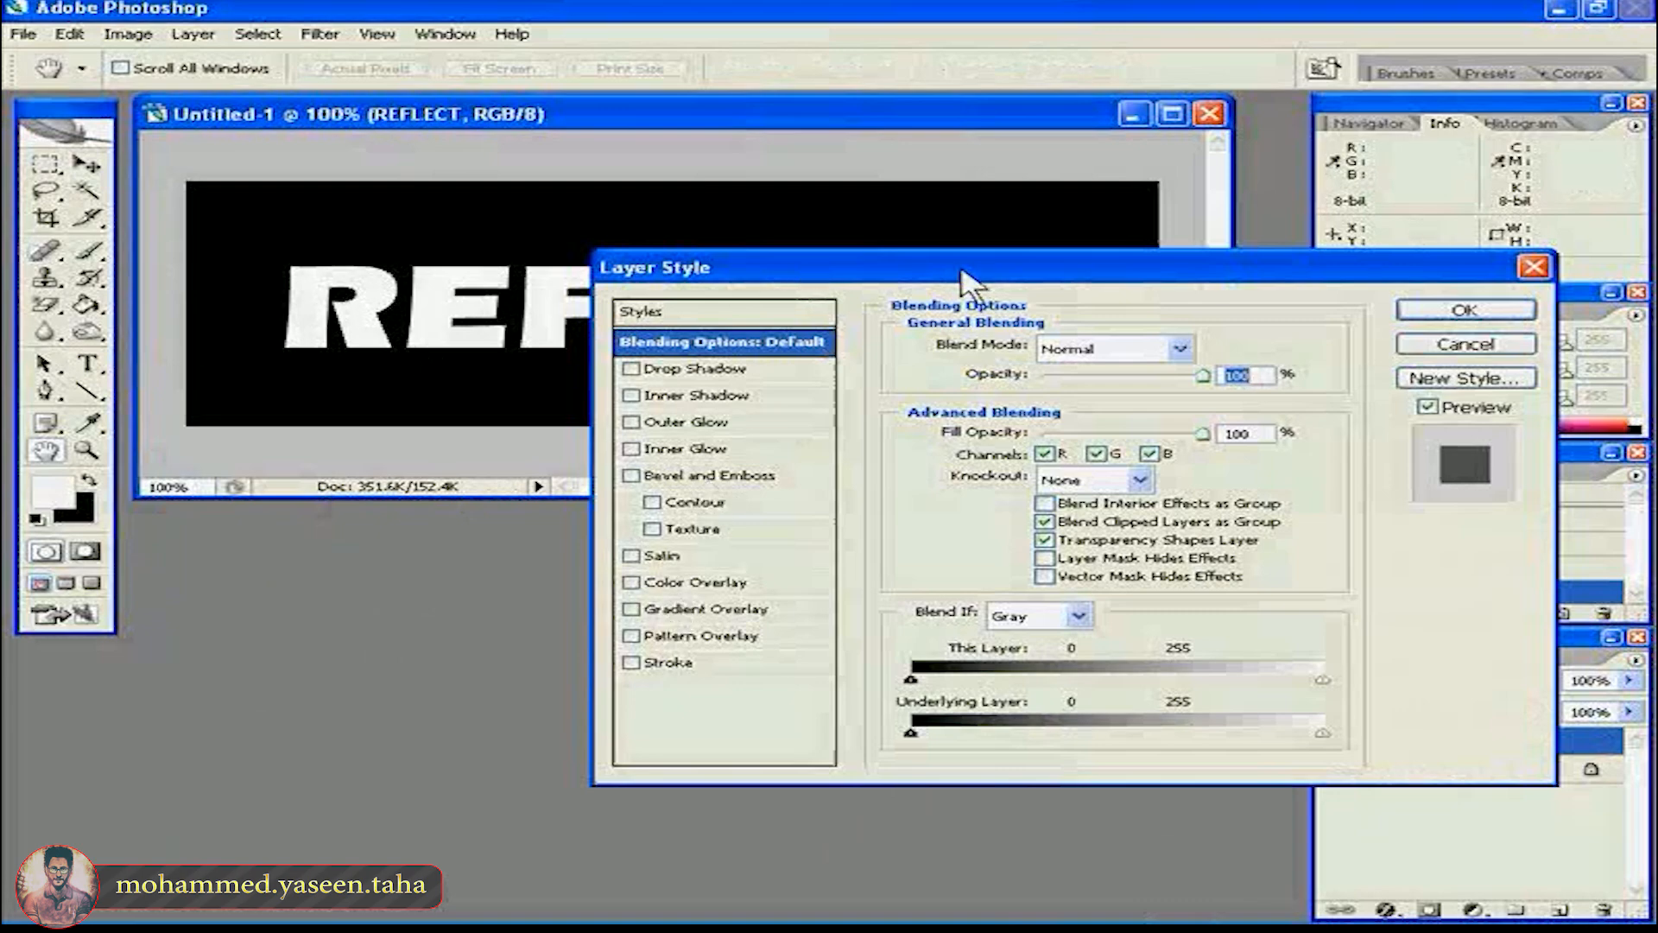
{"action": "left_click_drag", "start_coordinate": [965, 278], "coordinate": [983, 281]}
{"action": "left_click_drag", "start_coordinate": [1069, 314], "coordinate": [1071, 315]}
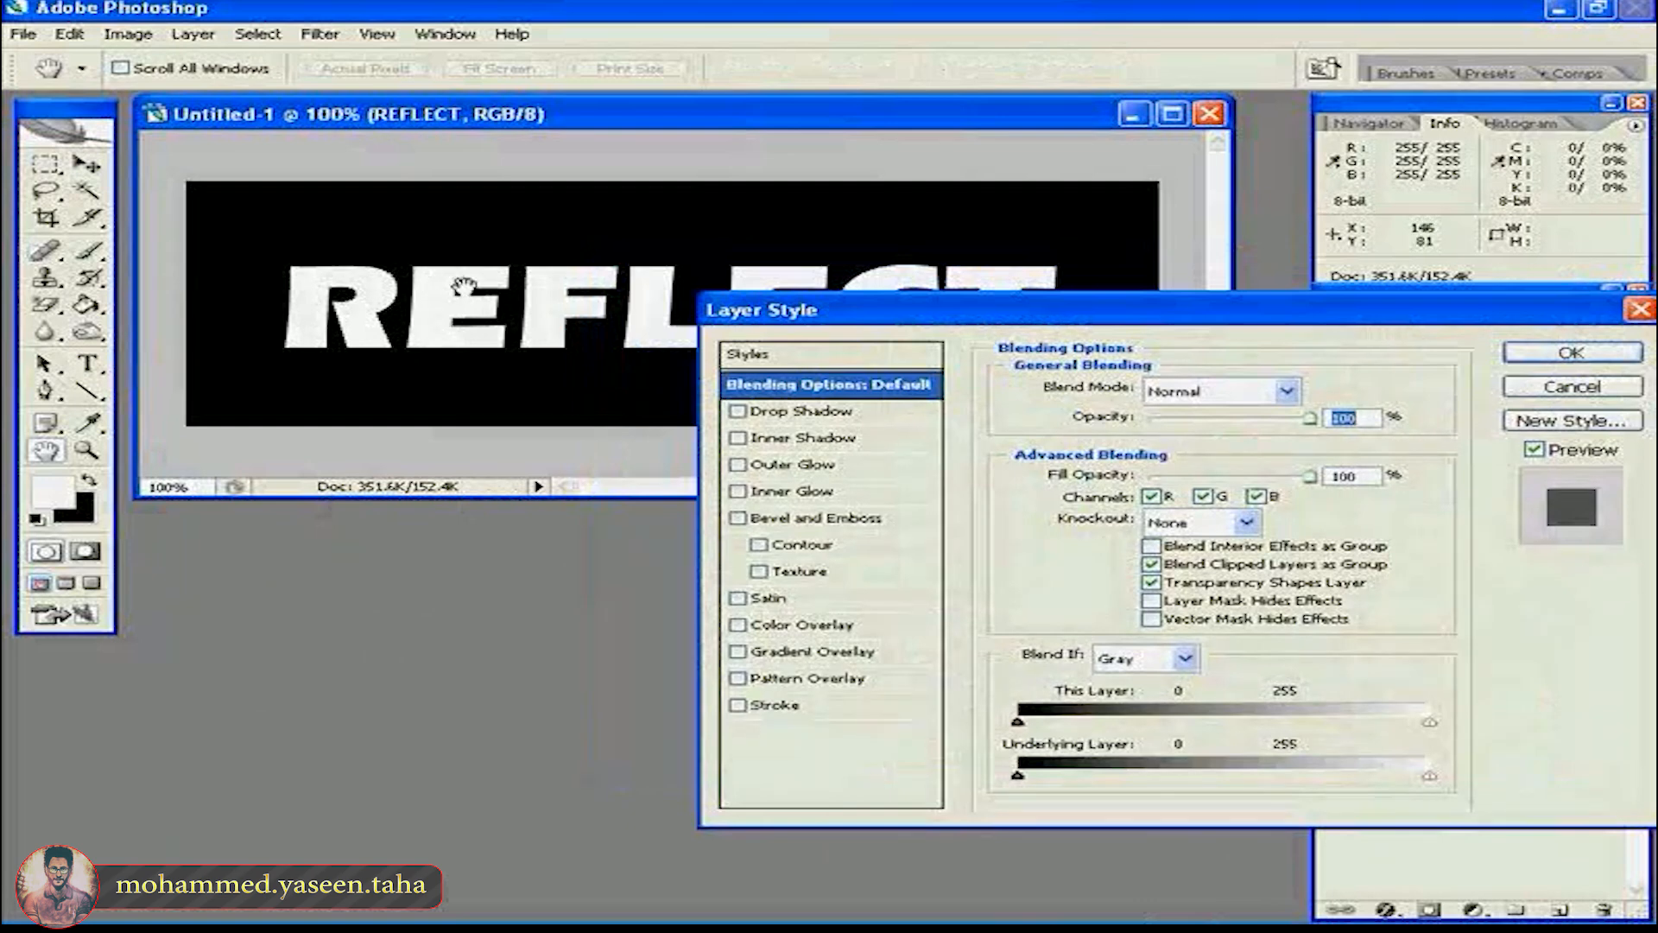
{"action": "left_click", "coordinate": [788, 654]}
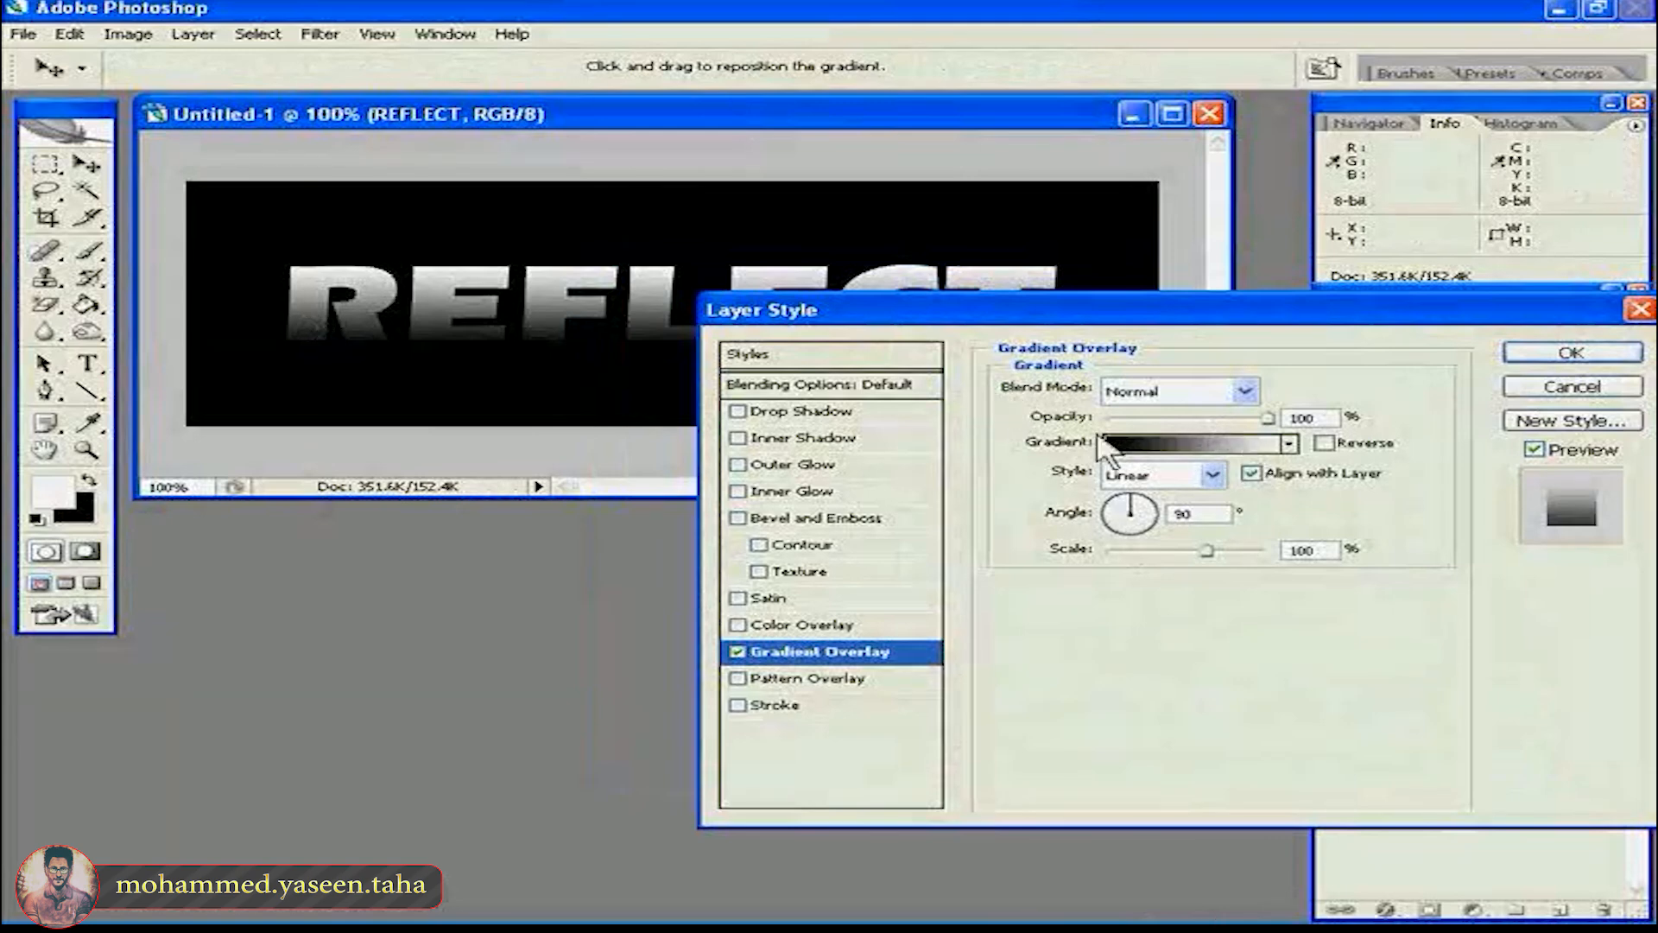
- Set the starting colour stop of the overlay's gradient to dark red
{"action": "left_click", "coordinate": [1147, 450]}
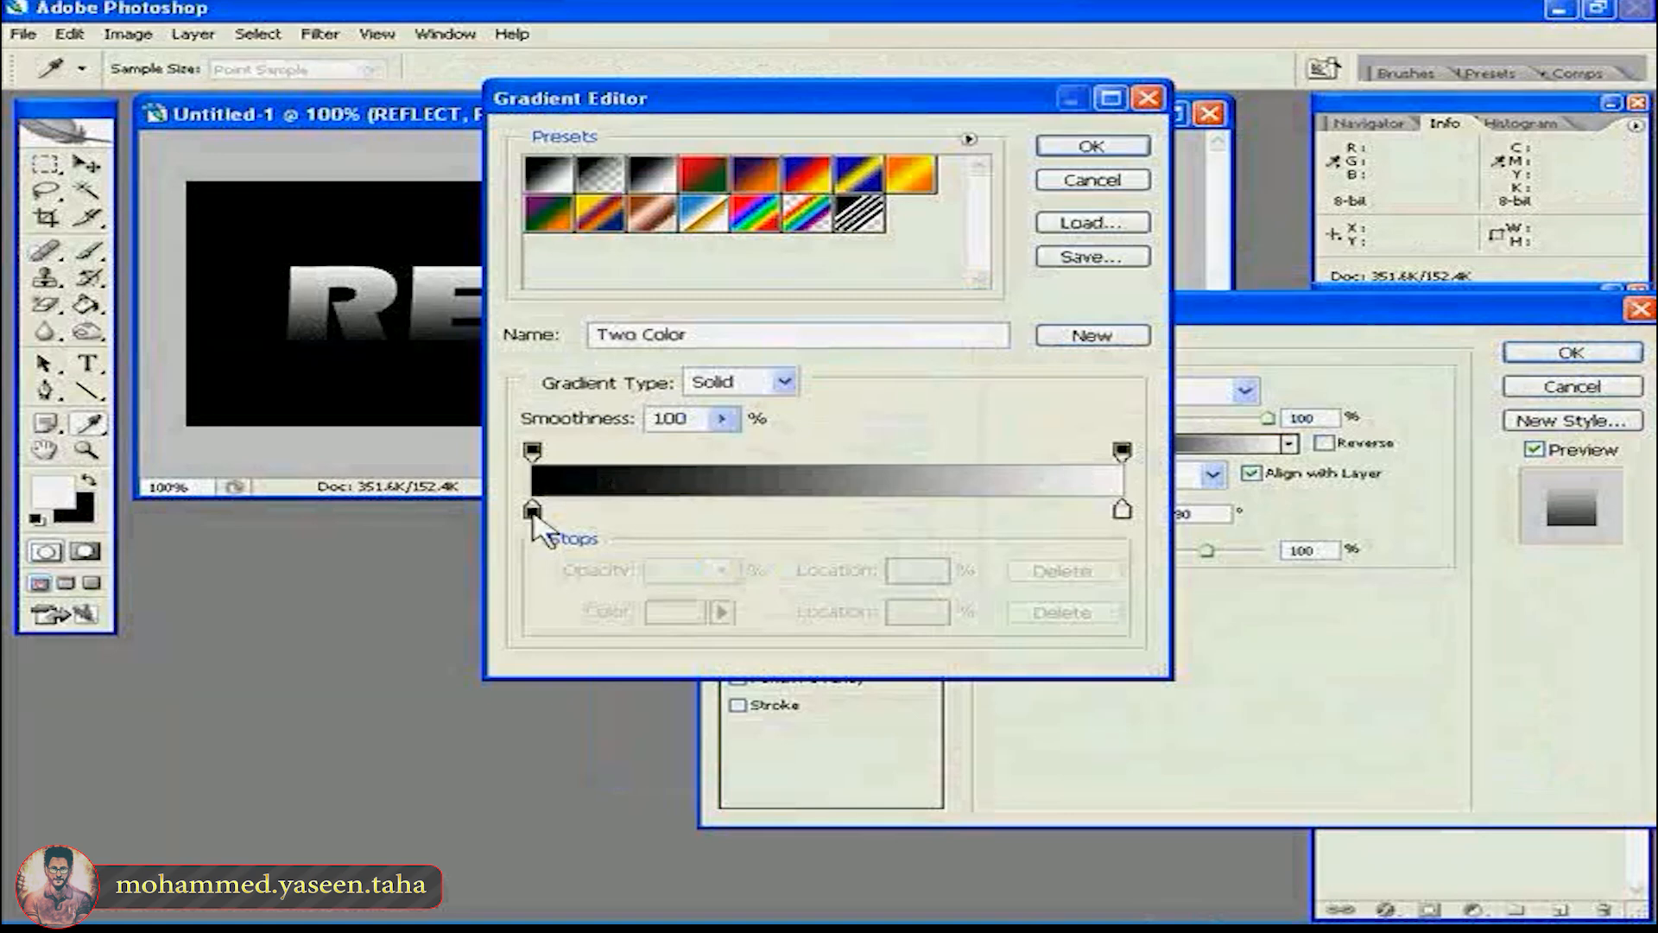
{"action": "left_click", "coordinate": [532, 512]}
{"action": "double_click", "coordinate": [532, 512]}
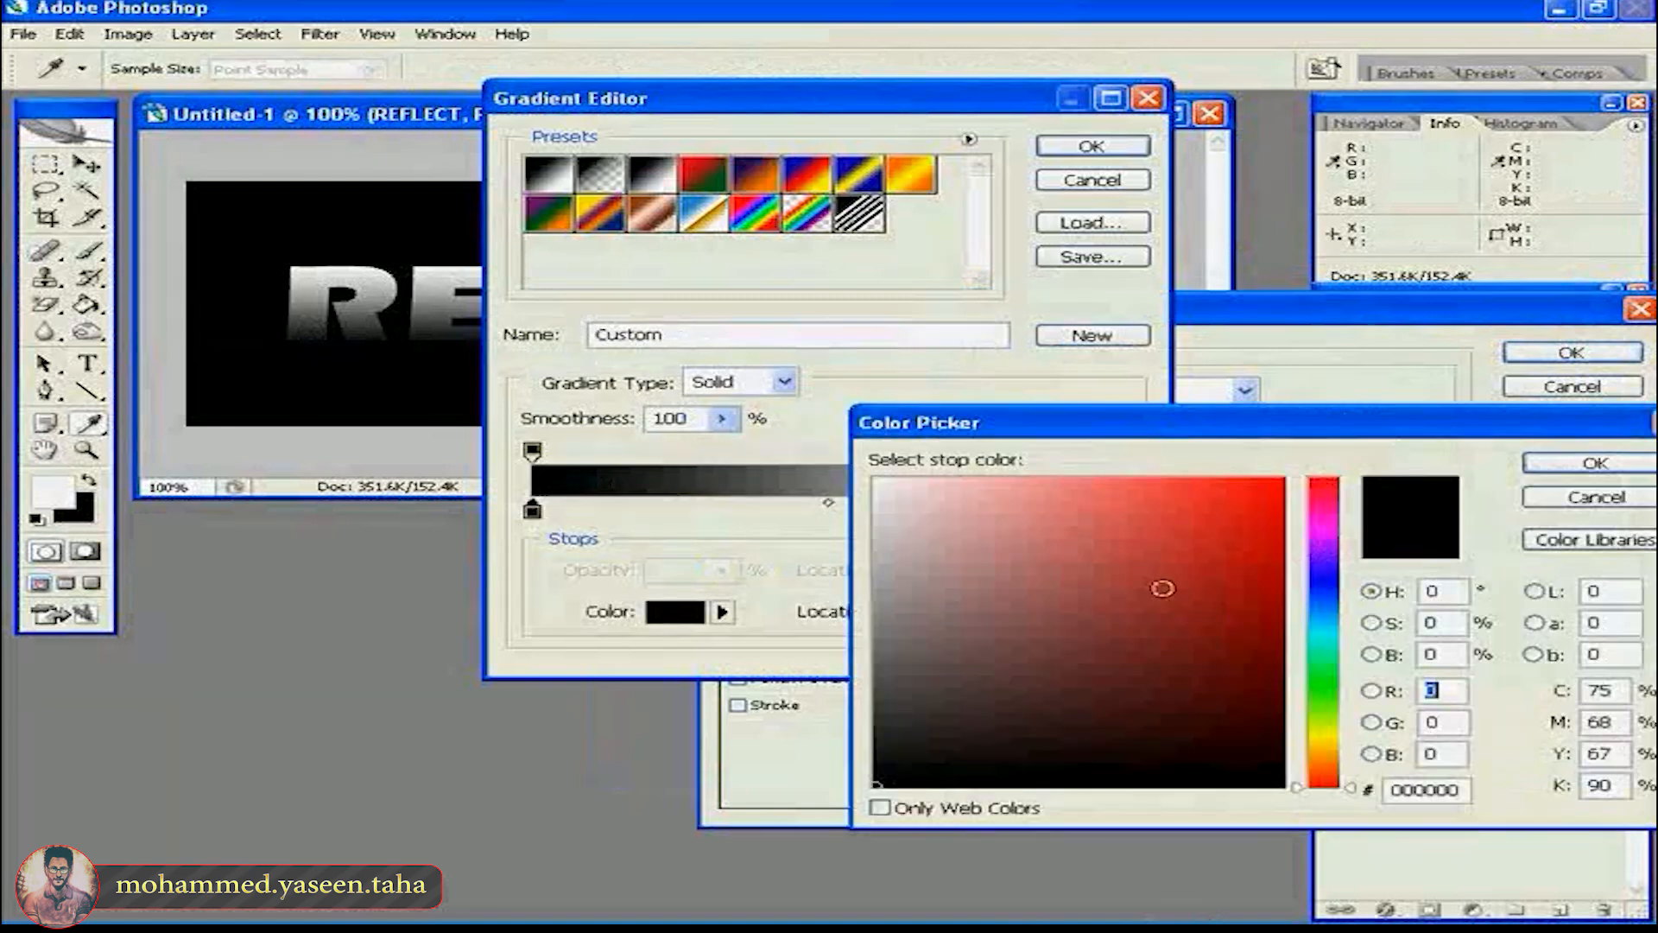
{"action": "left_click", "coordinate": [1240, 637]}
{"action": "left_click", "coordinate": [1281, 658]}
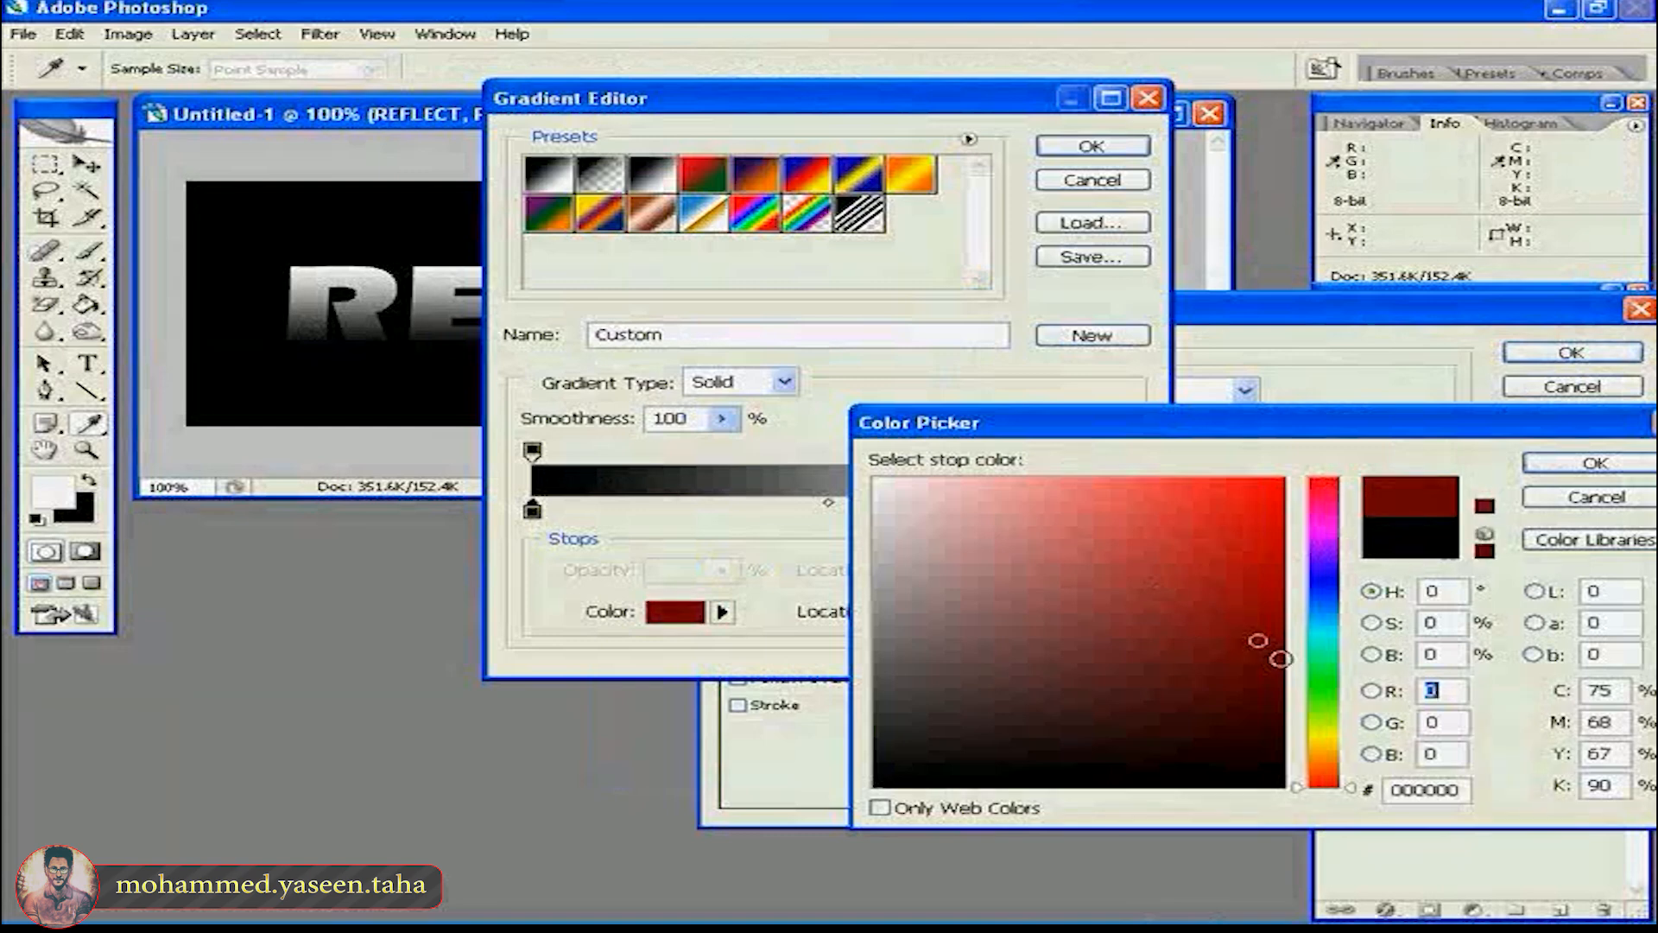
{"action": "left_click", "coordinate": [1285, 658]}
{"action": "left_click_drag", "start_coordinate": [1284, 659], "coordinate": [1286, 671]}
{"action": "left_click", "coordinate": [1578, 464]}
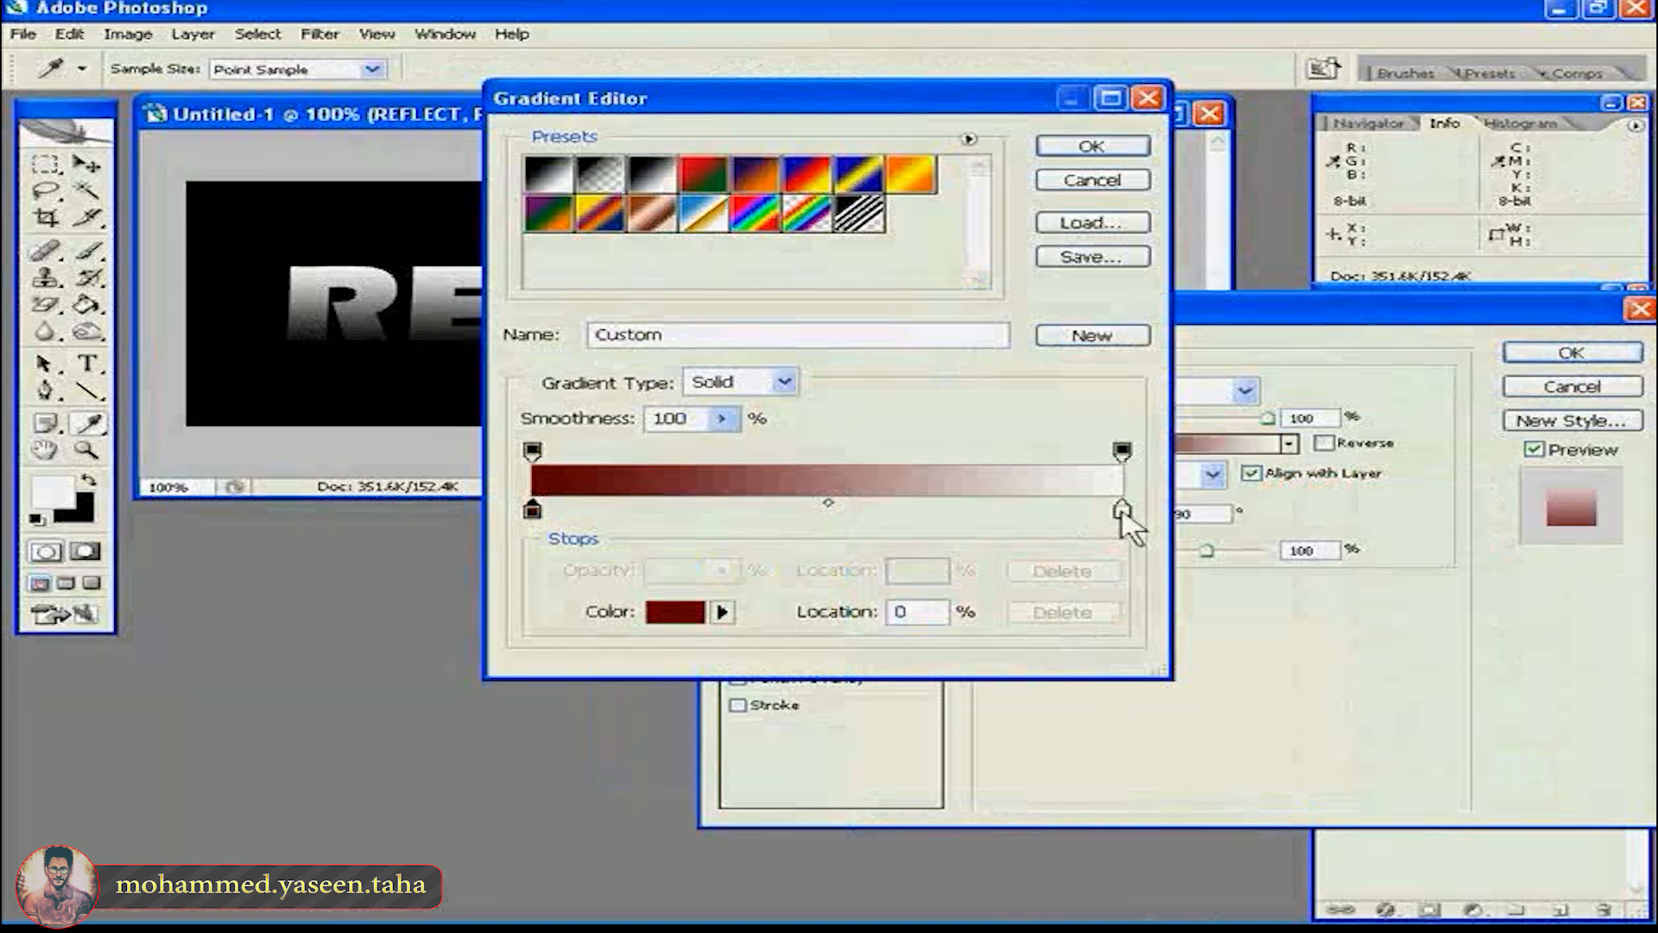
- Set the gradient's end colour stop to bright red, d70000, and accept the custom gradient
{"action": "left_click", "coordinate": [1121, 509]}
{"action": "left_click_drag", "start_coordinate": [1055, 544], "coordinate": [1282, 530]}
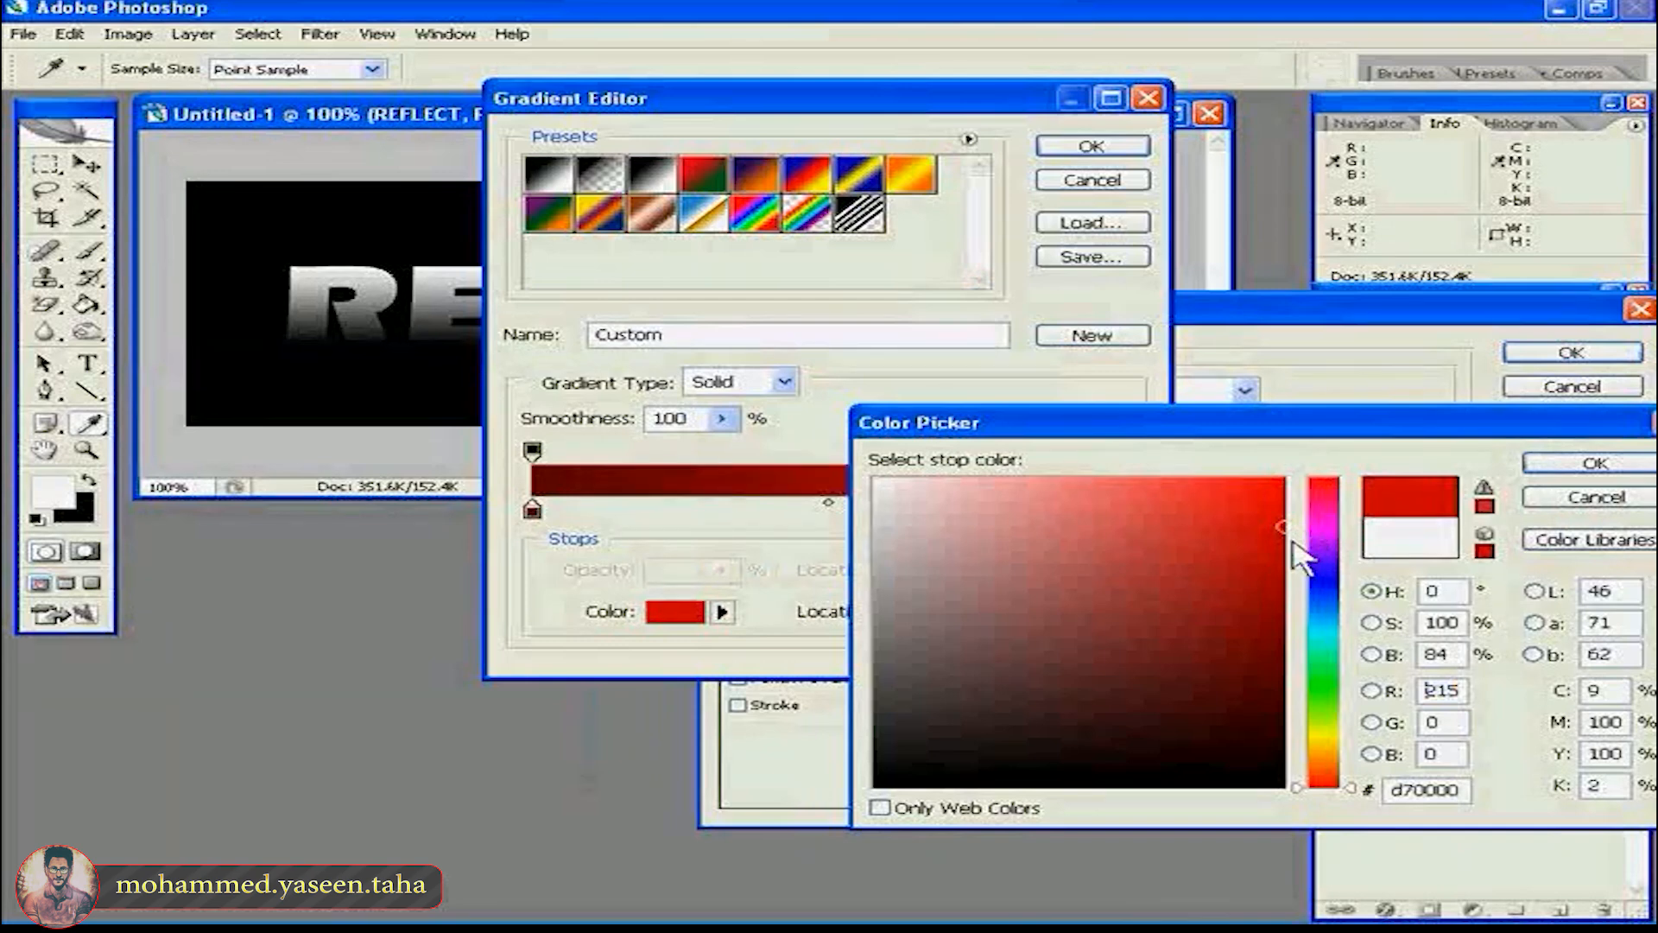
{"action": "left_click", "coordinate": [1612, 466]}
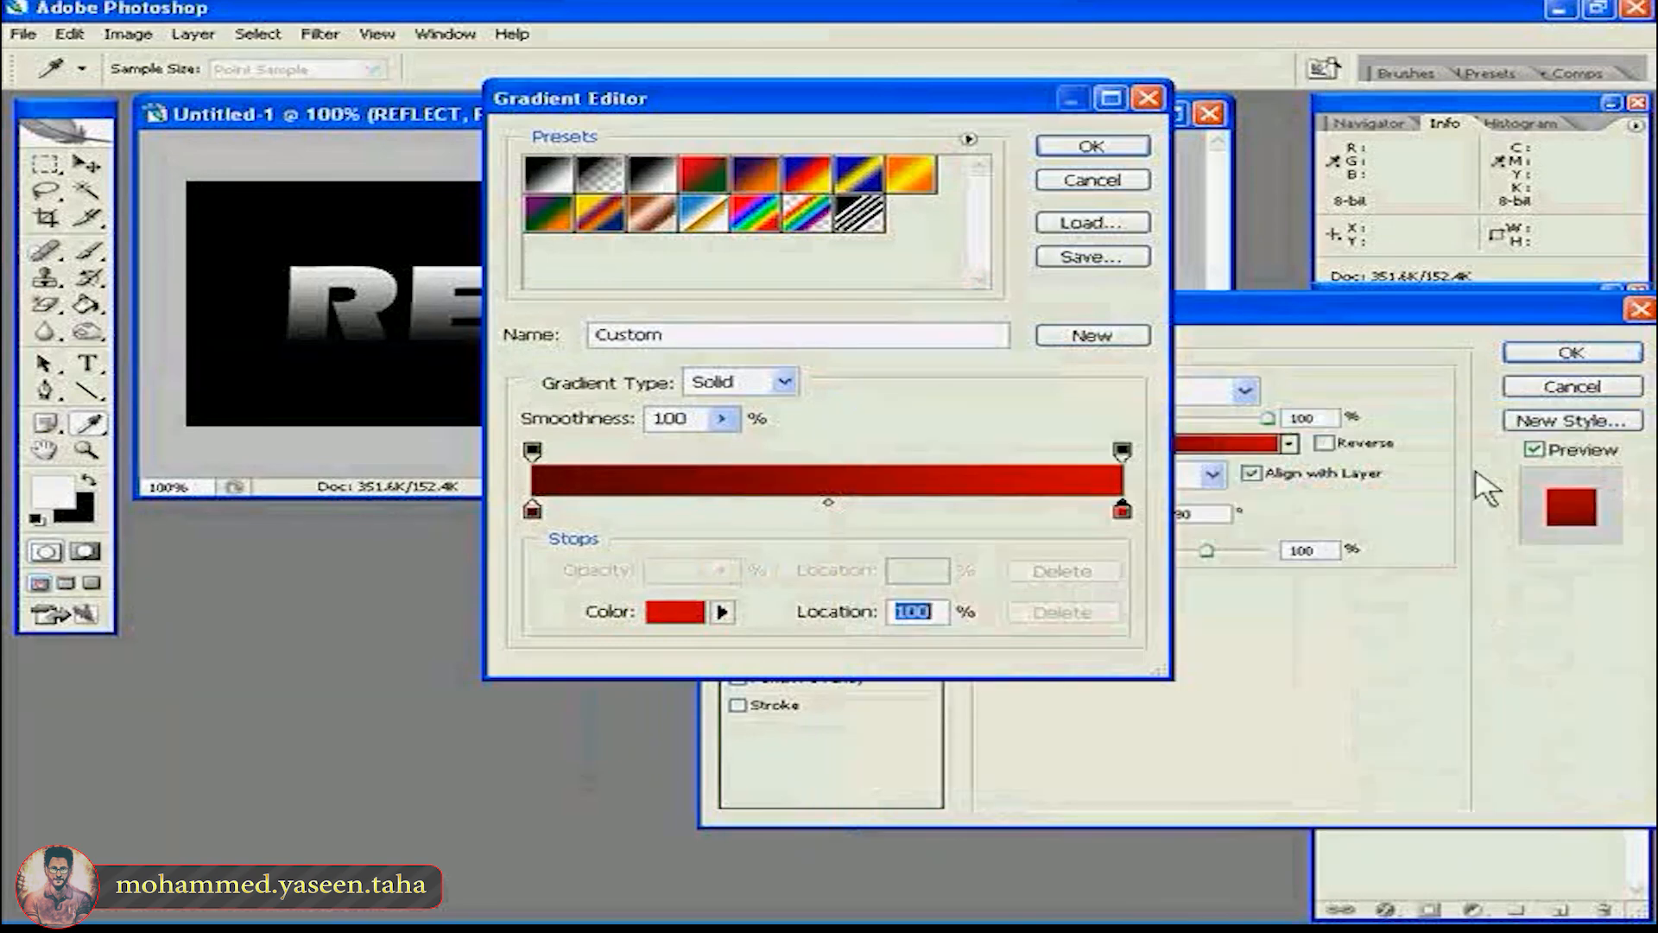
{"action": "left_click", "coordinate": [1105, 149]}
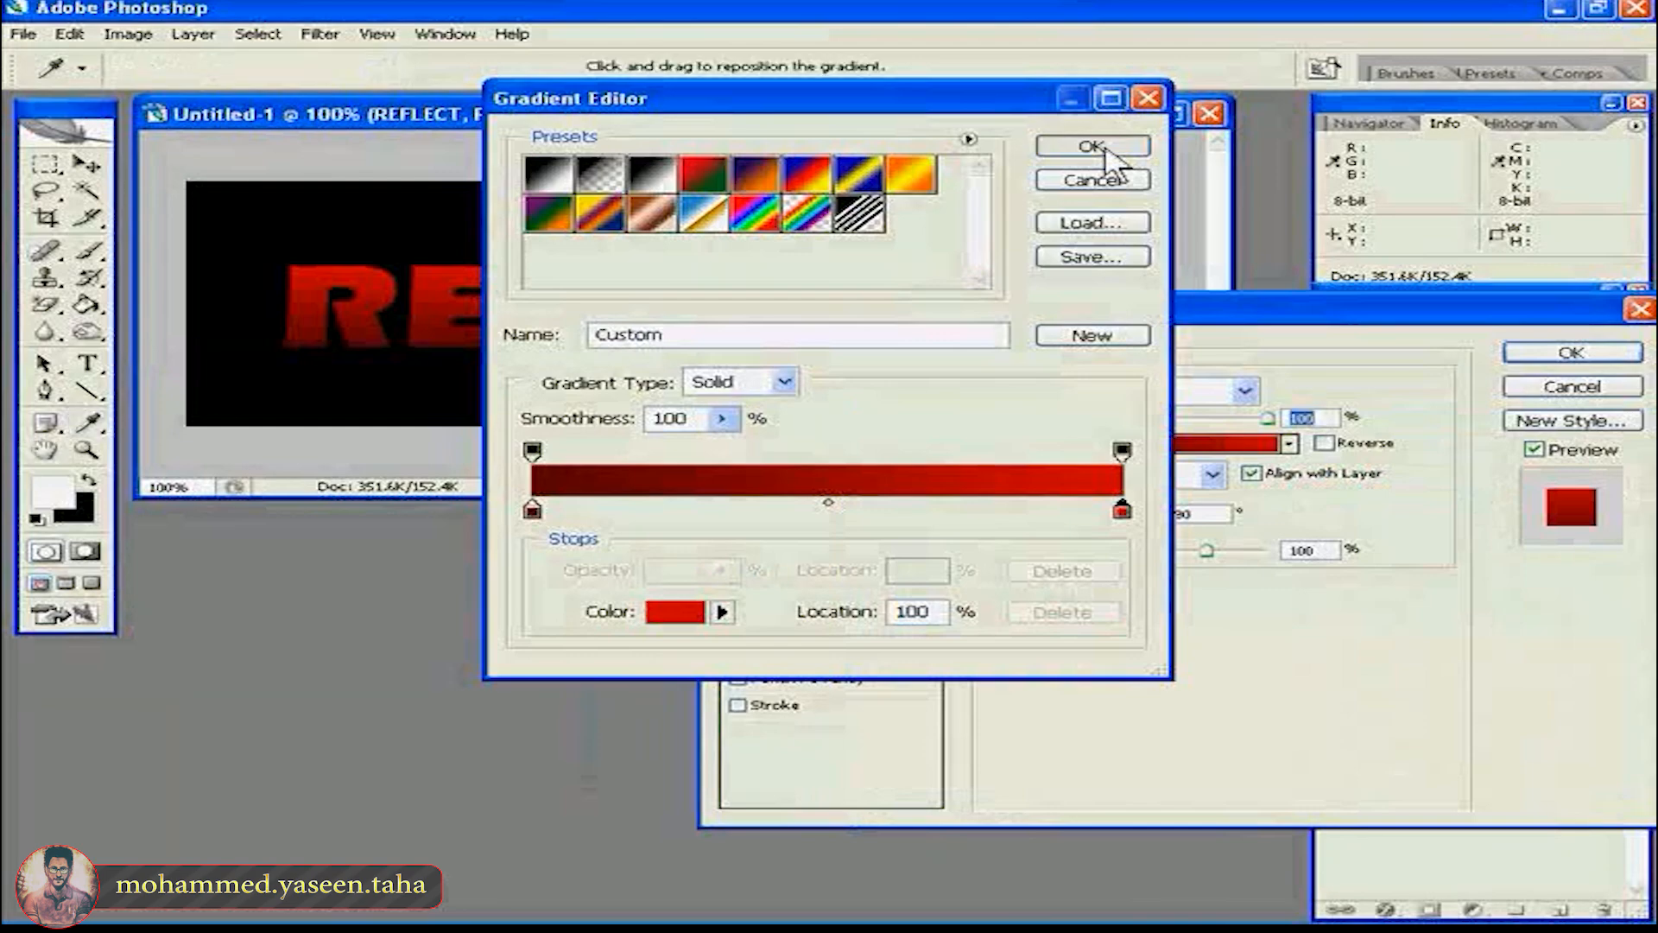
- Add a white (ffffff) outside Stroke of 3 px to the REFLECT text
{"action": "left_click_drag", "start_coordinate": [803, 324], "coordinate": [792, 387]}
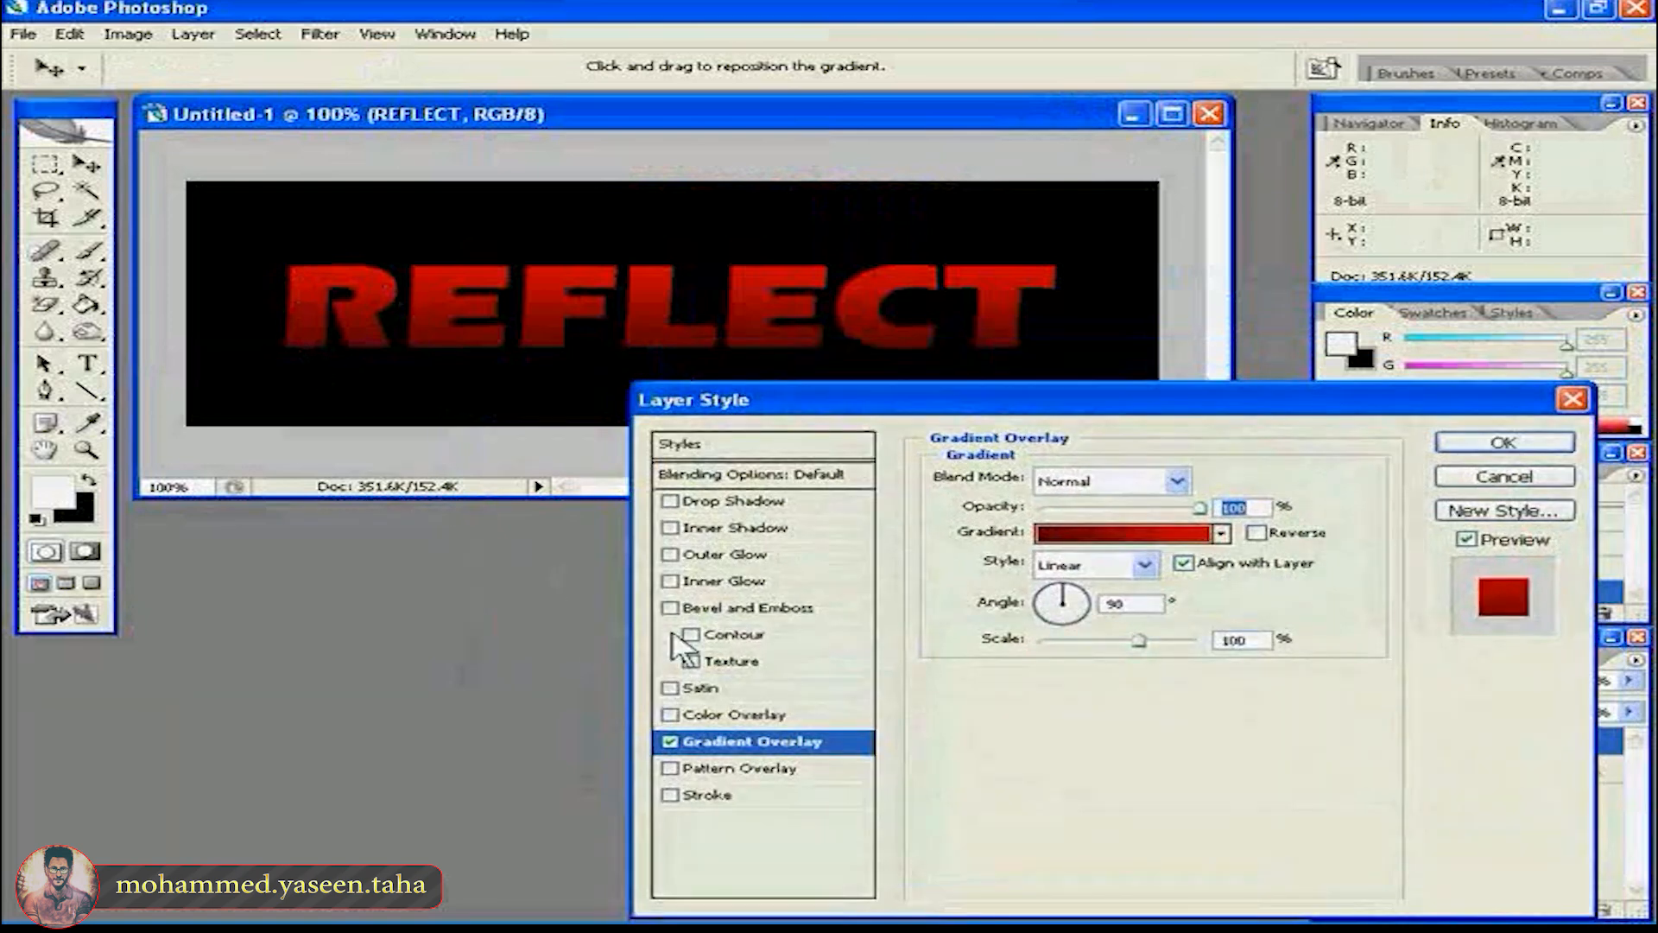
{"action": "left_click", "coordinate": [700, 796]}
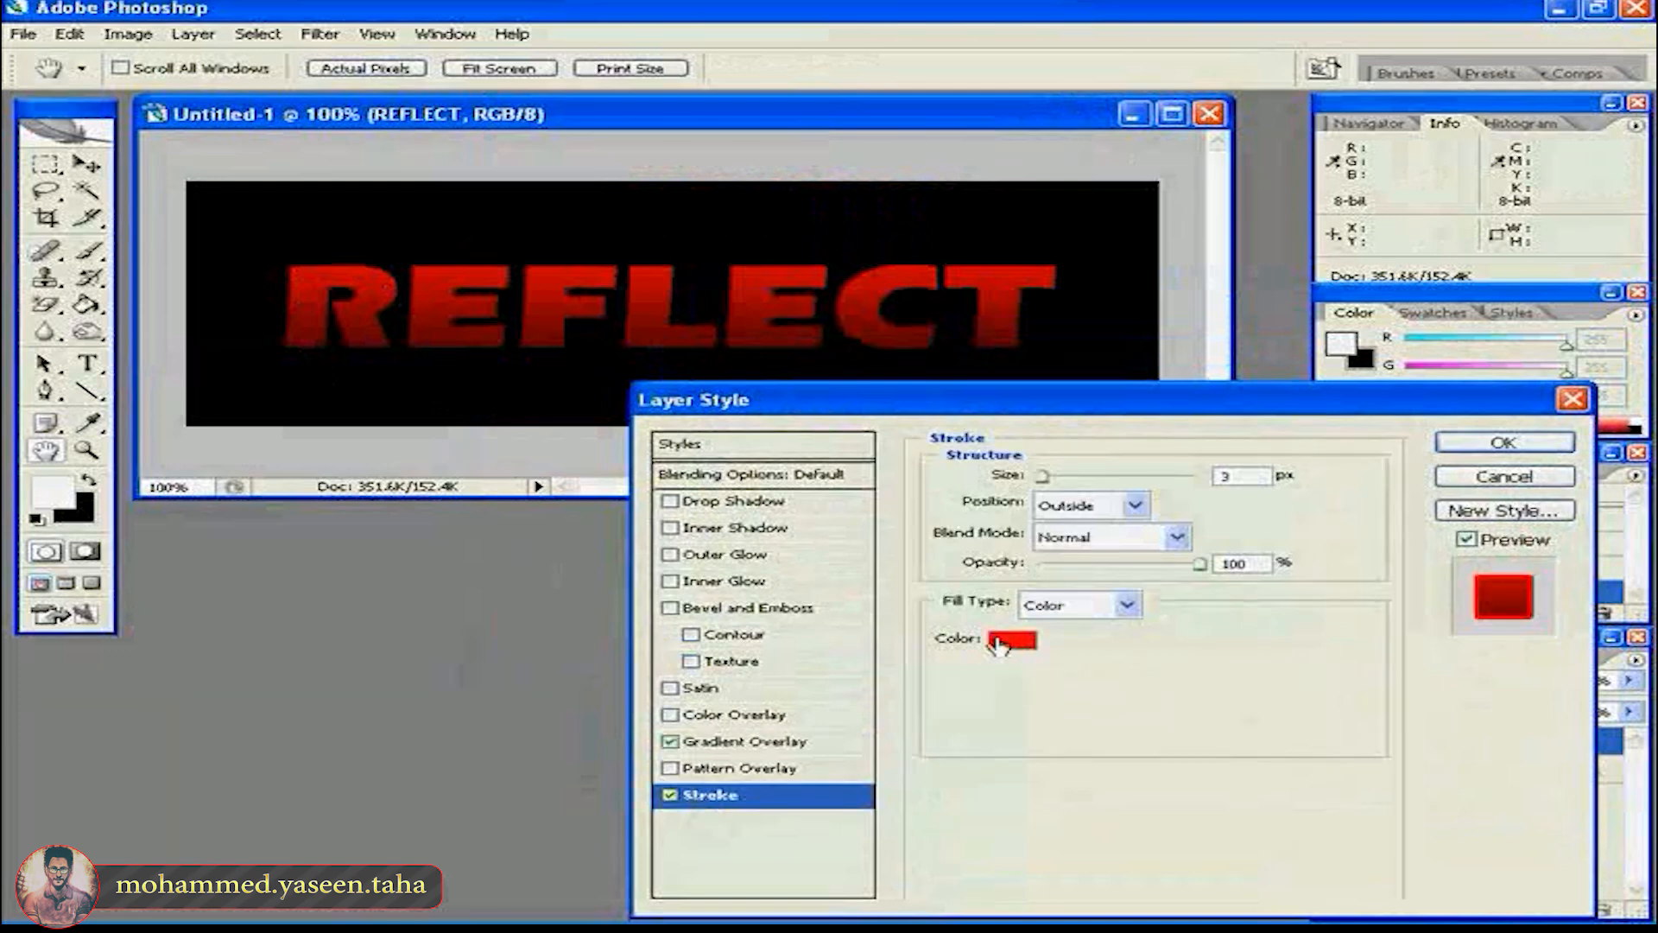
{"action": "left_click", "coordinate": [1002, 641]}
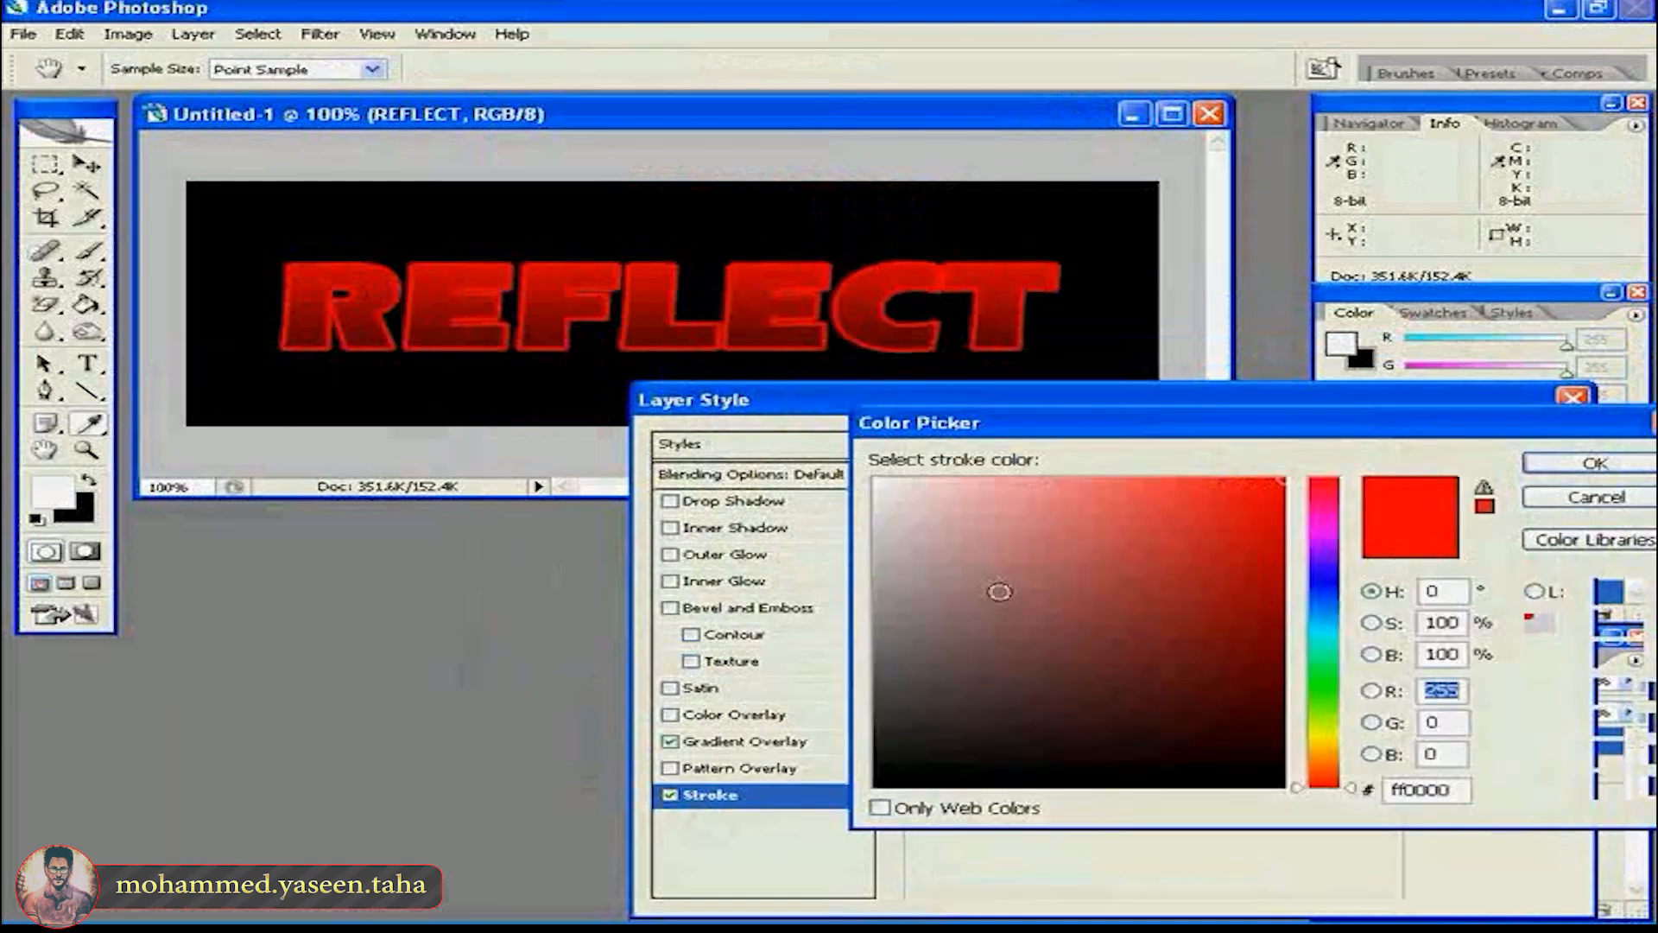
{"action": "left_click_drag", "start_coordinate": [999, 592], "coordinate": [859, 481]}
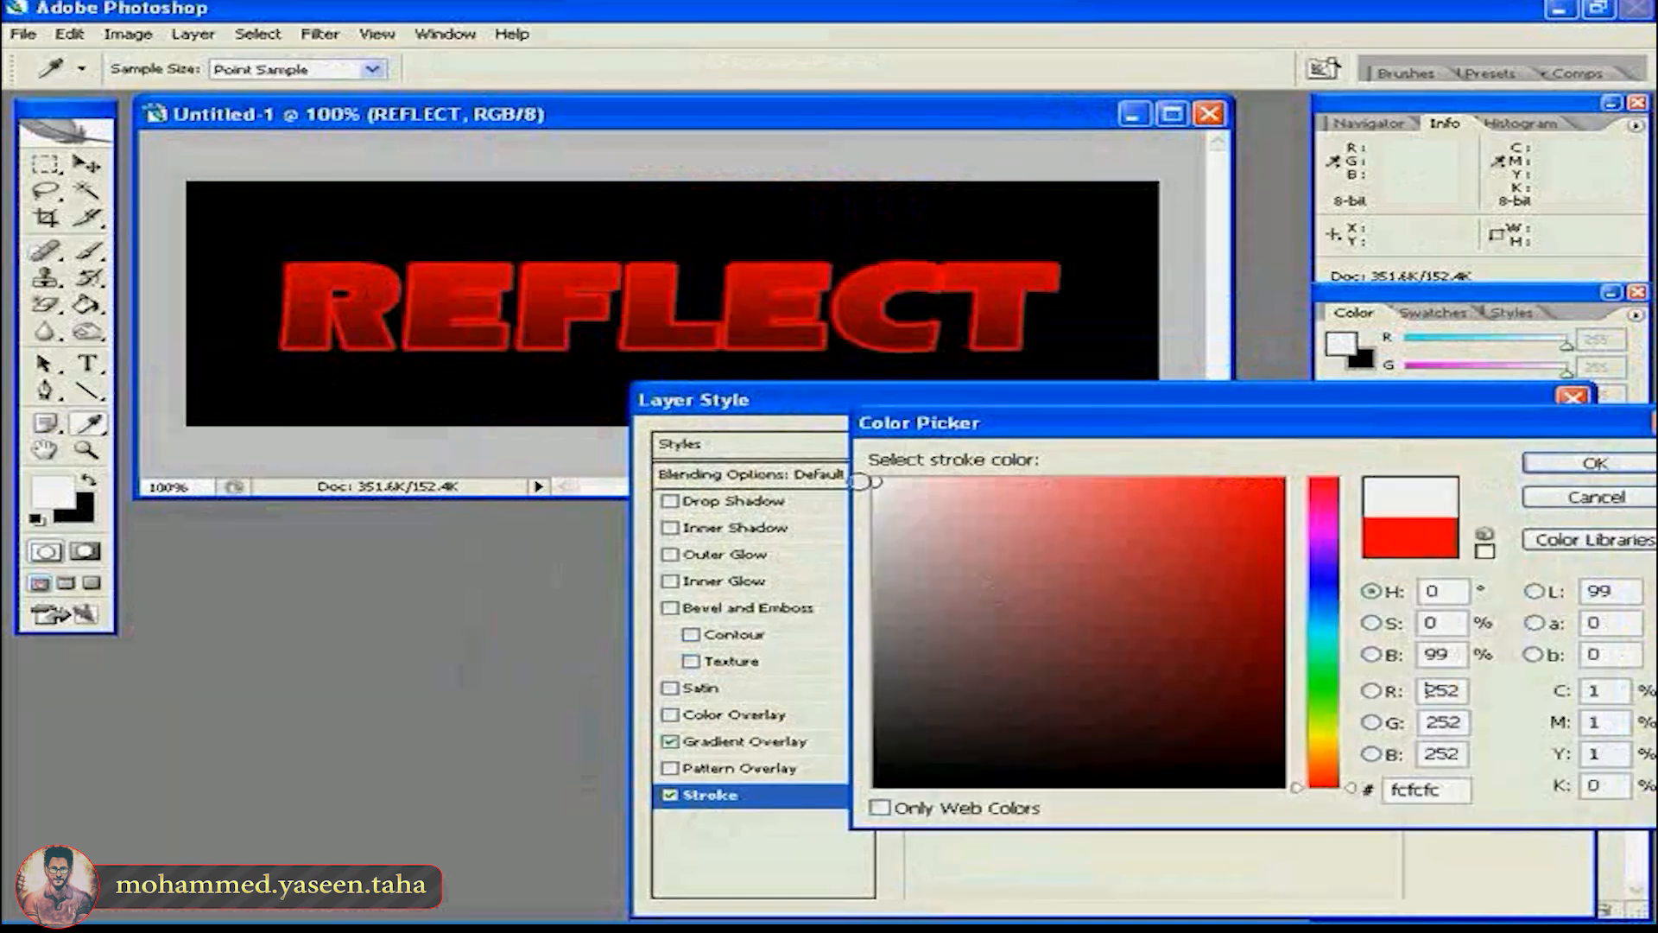
{"action": "left_click", "coordinate": [1594, 464]}
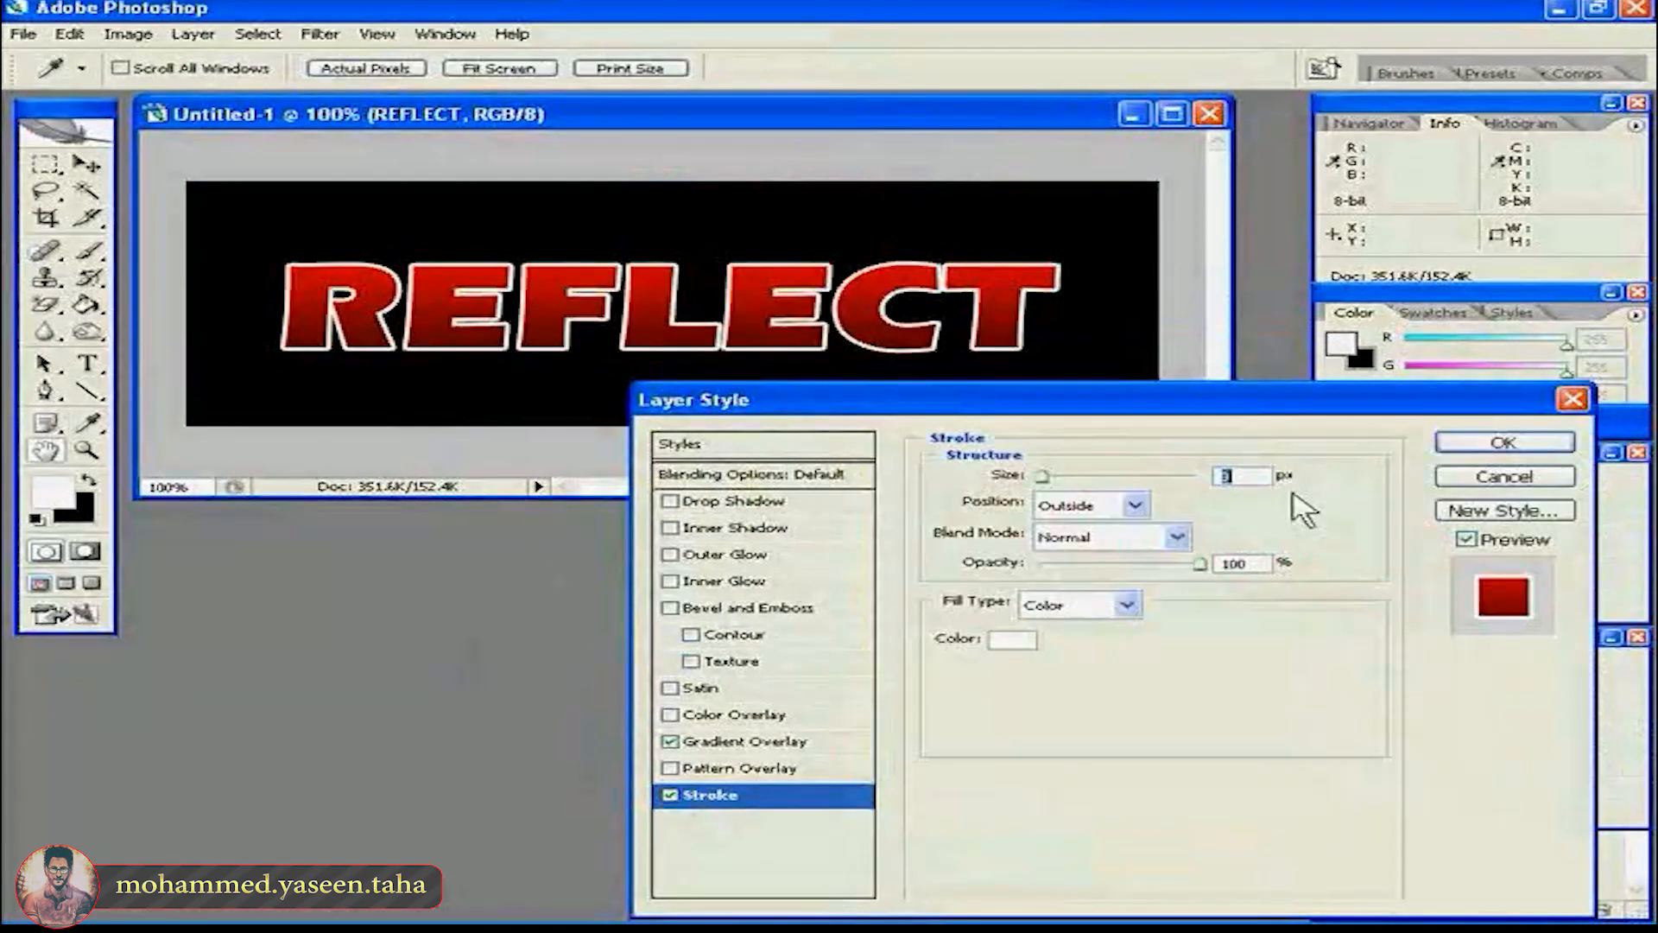
{"action": "left_click_drag", "start_coordinate": [1237, 477], "coordinate": [1198, 469]}
{"action": "type", "text": "3"}
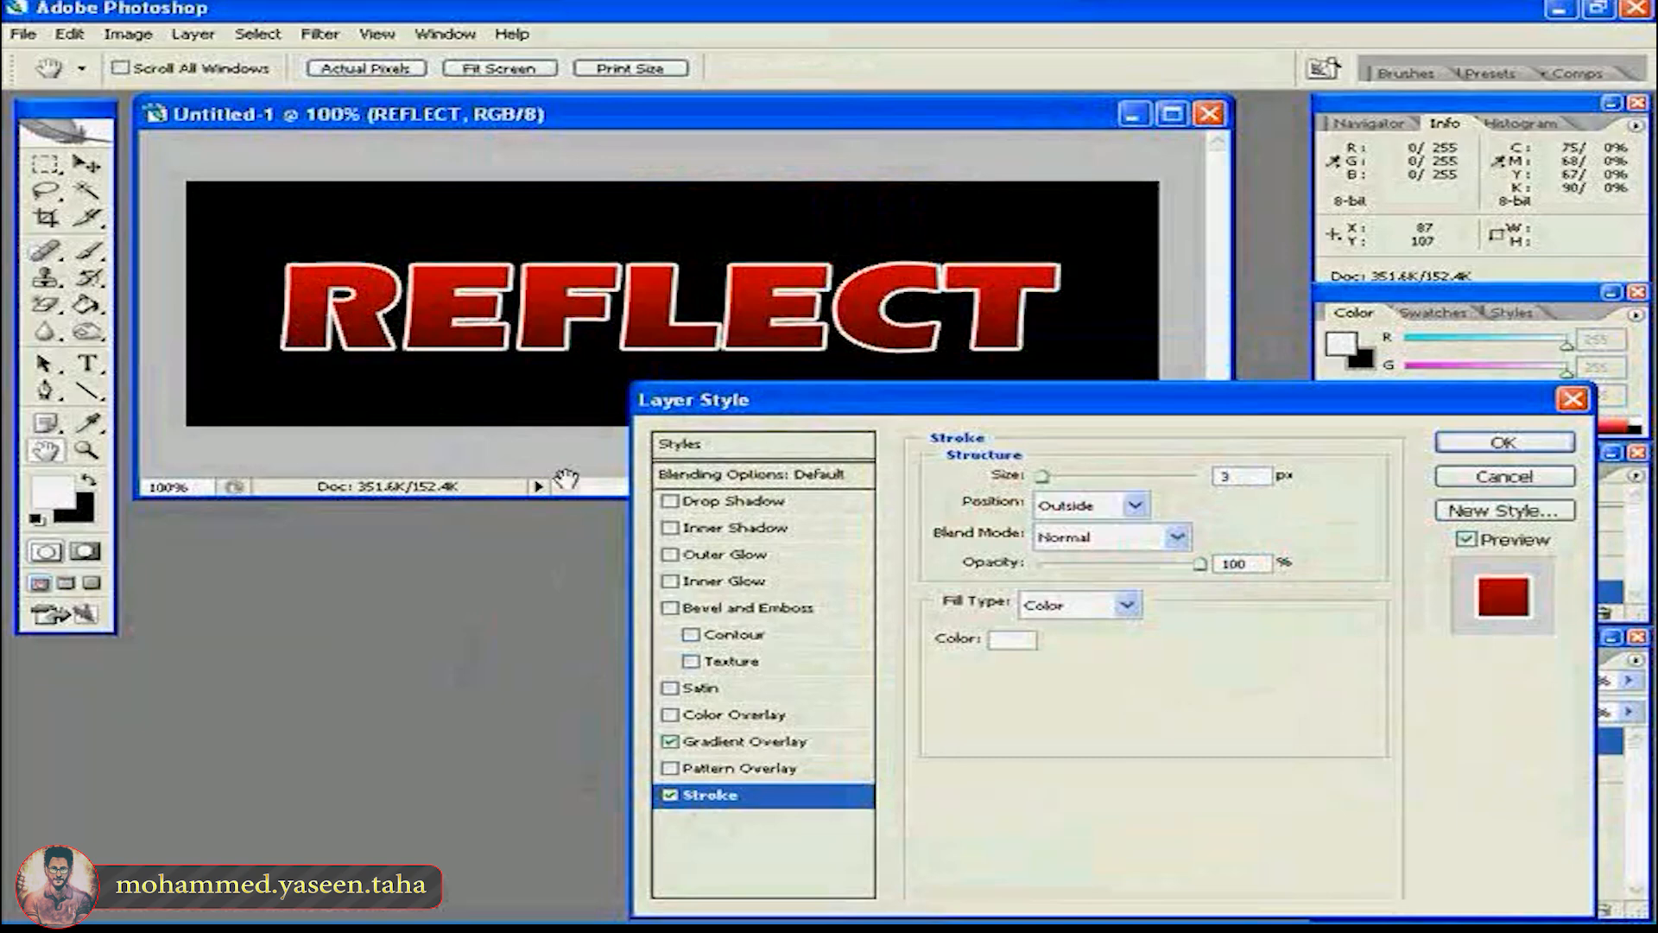
- Add an Inner Bevel with size 3 px and soften 3 px plus an Inner Glow, and apply the layer style
{"action": "left_click", "coordinate": [751, 609]}
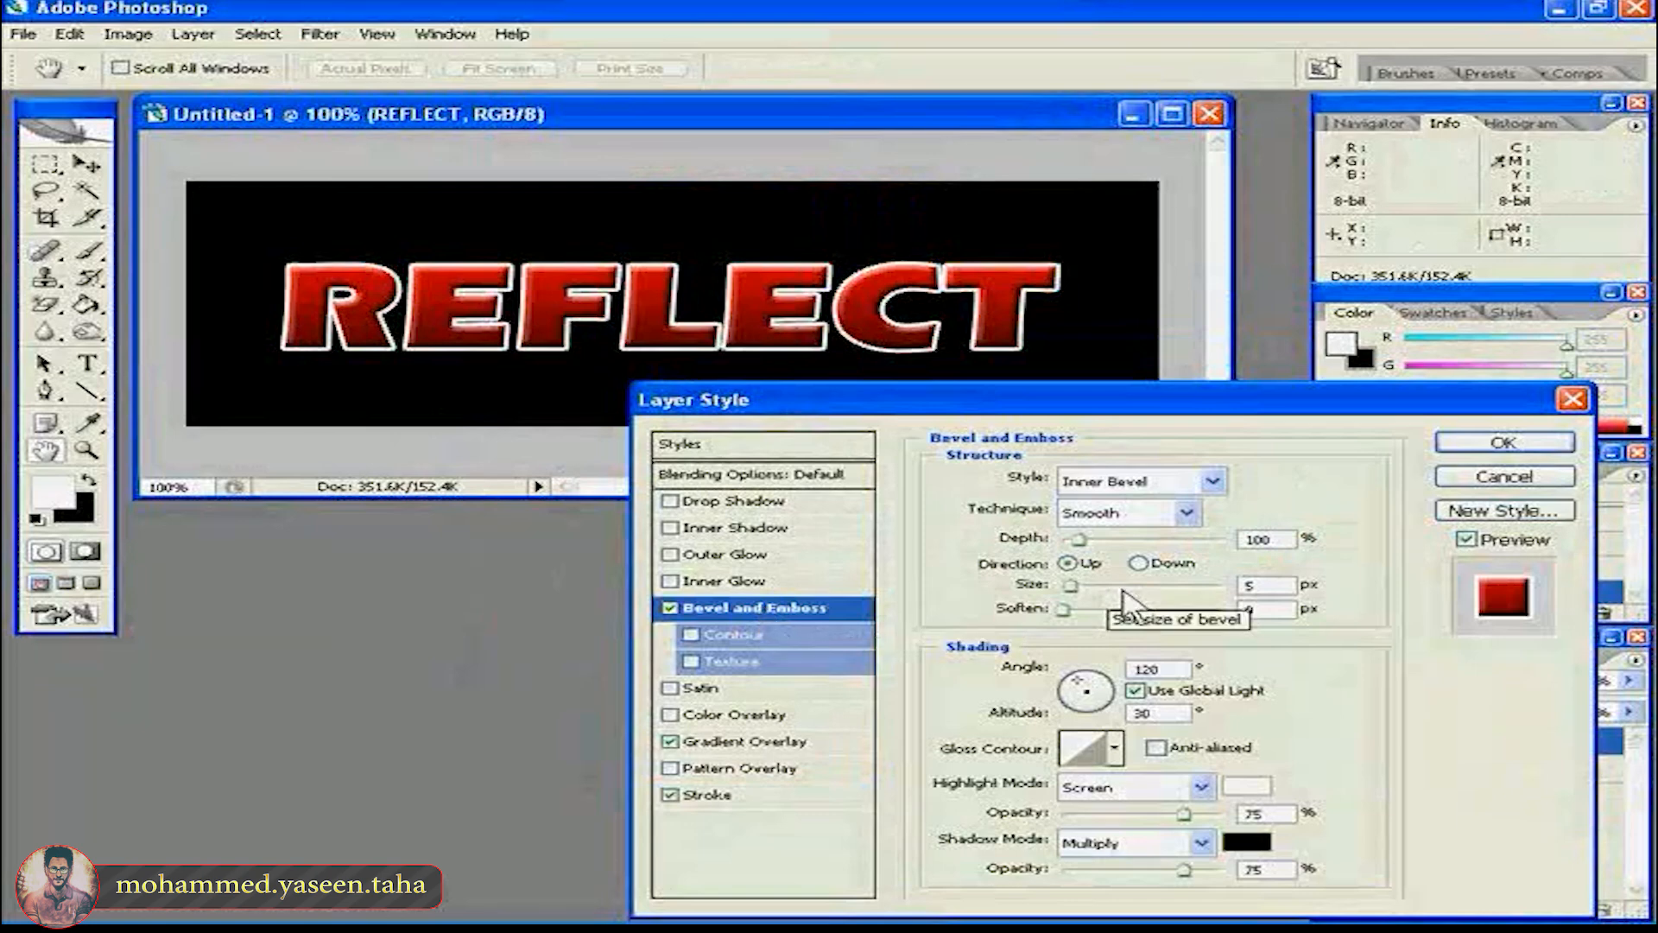
{"action": "left_click_drag", "start_coordinate": [1263, 585], "coordinate": [1239, 584]}
{"action": "type", "text": "3"}
{"action": "left_click_drag", "start_coordinate": [1065, 610], "coordinate": [1095, 612]}
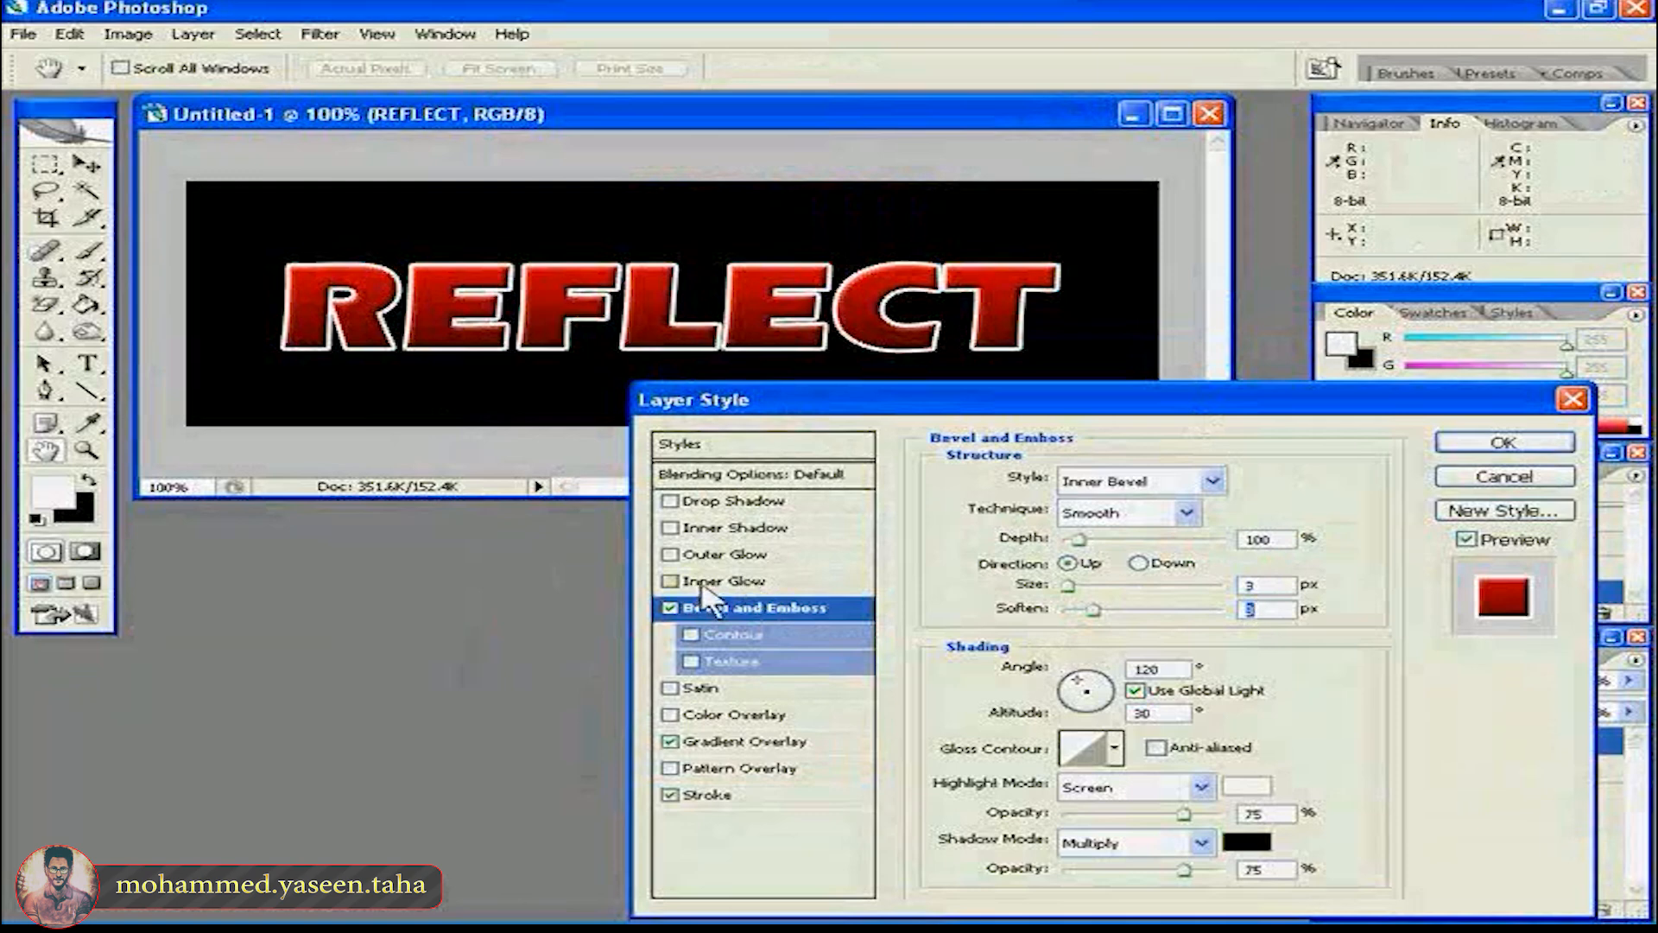
{"action": "left_click", "coordinate": [701, 588]}
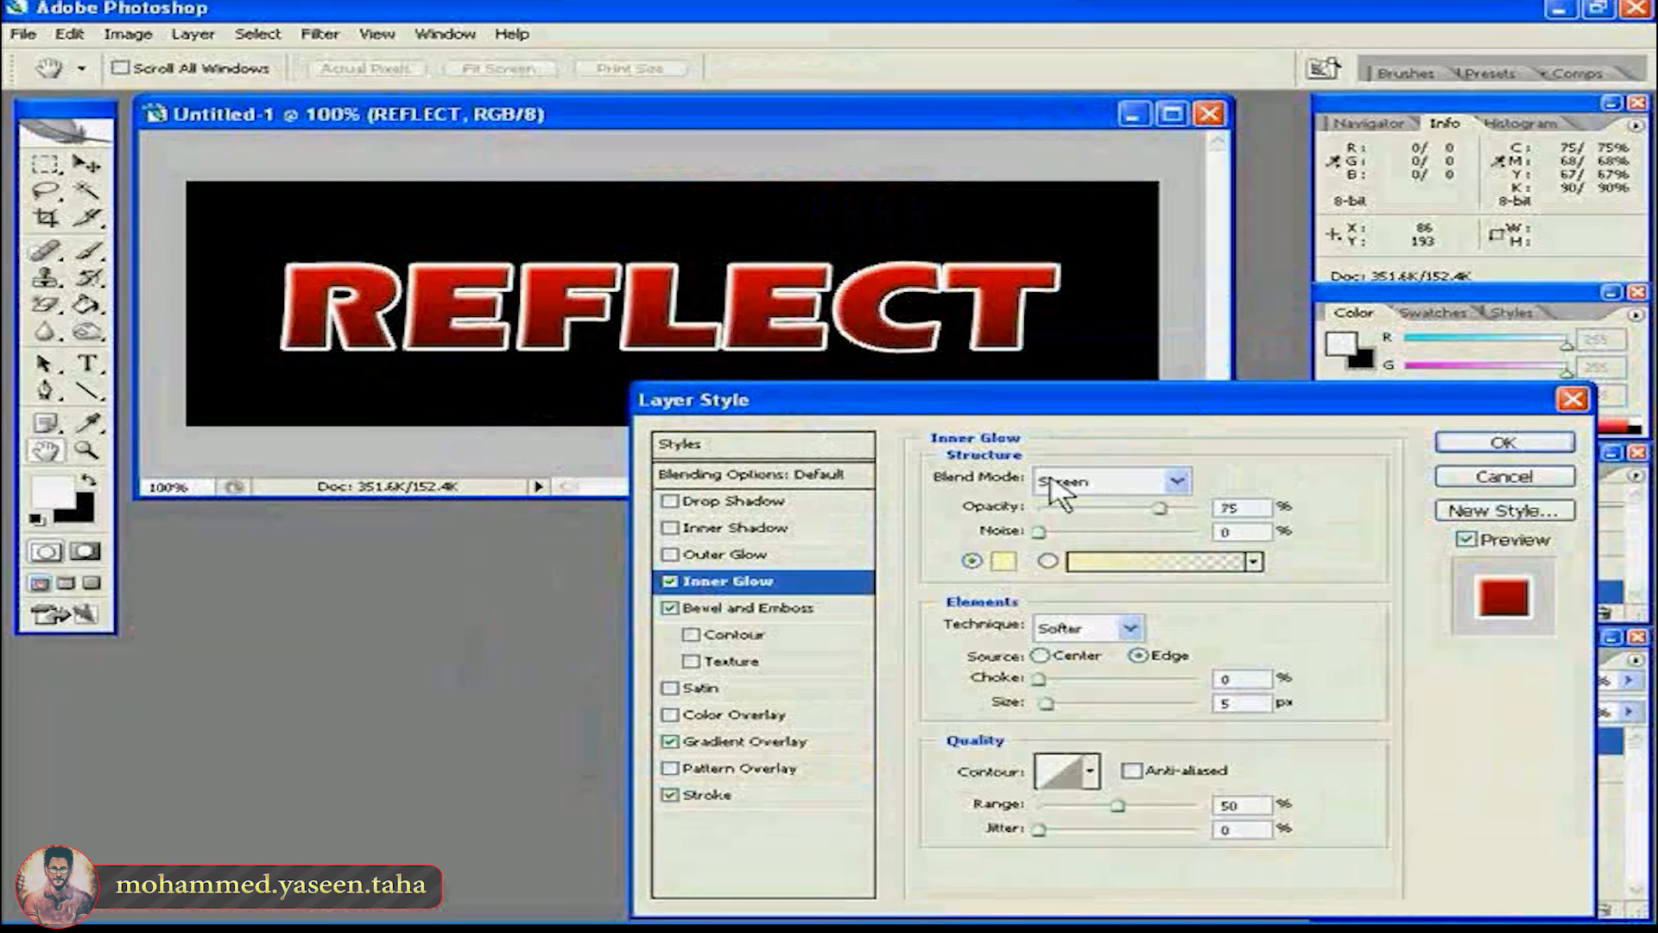
{"action": "left_click", "coordinate": [1469, 448]}
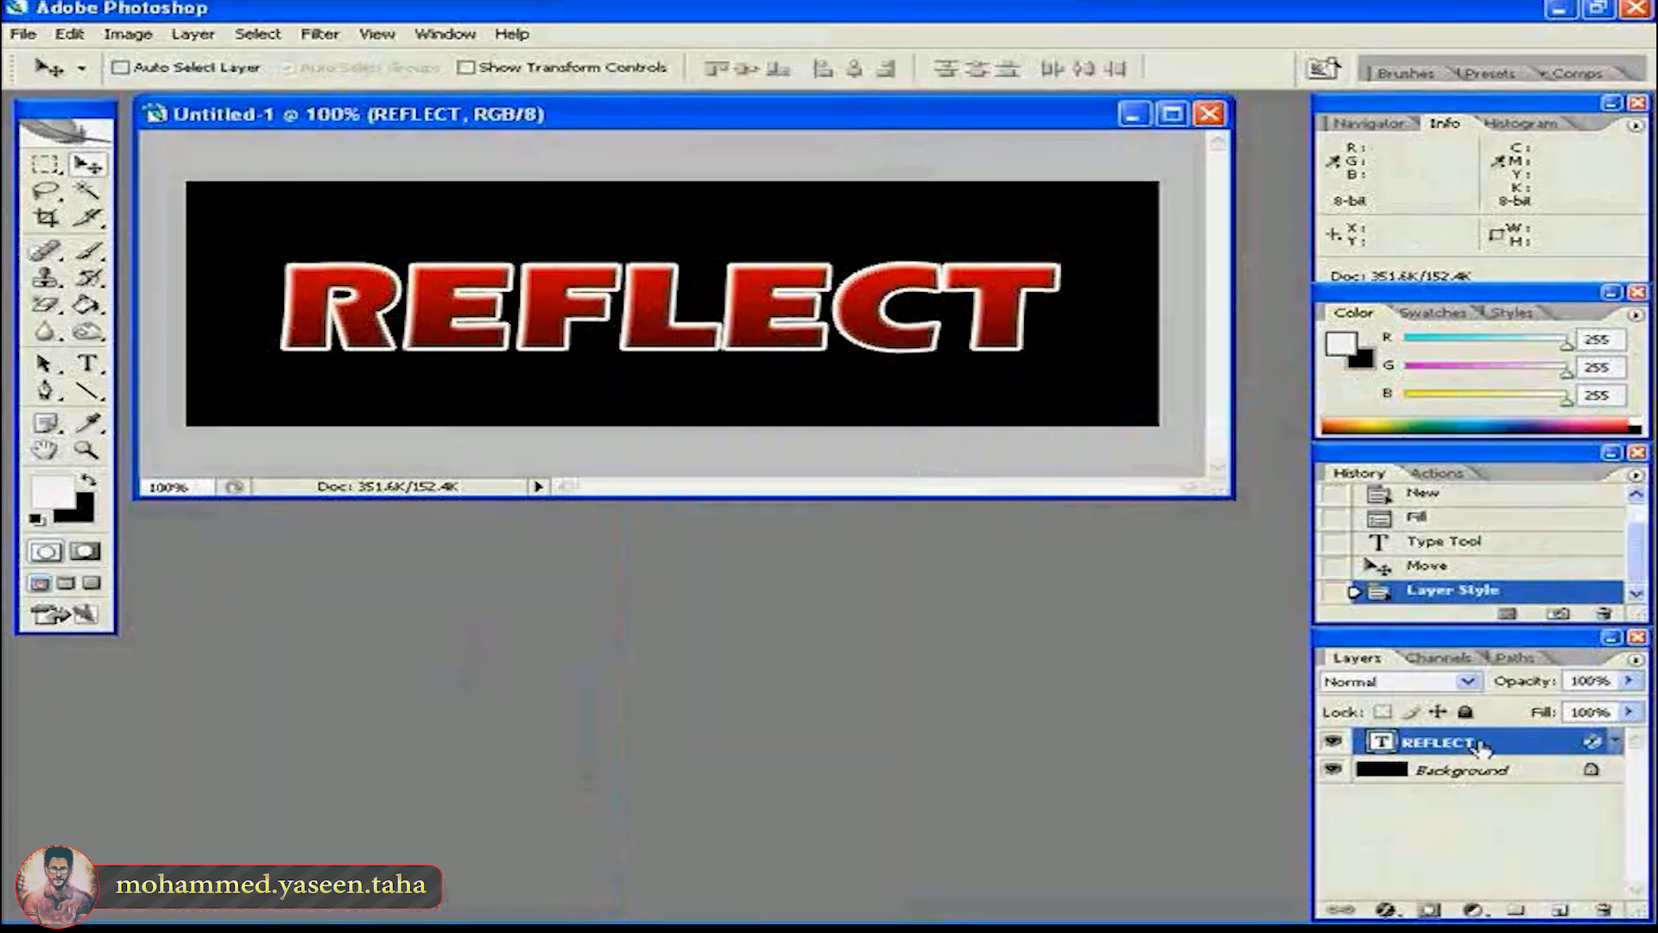
- Create a new layer above the REFLECT text and name it "reflection"
{"action": "left_click", "coordinate": [1544, 904]}
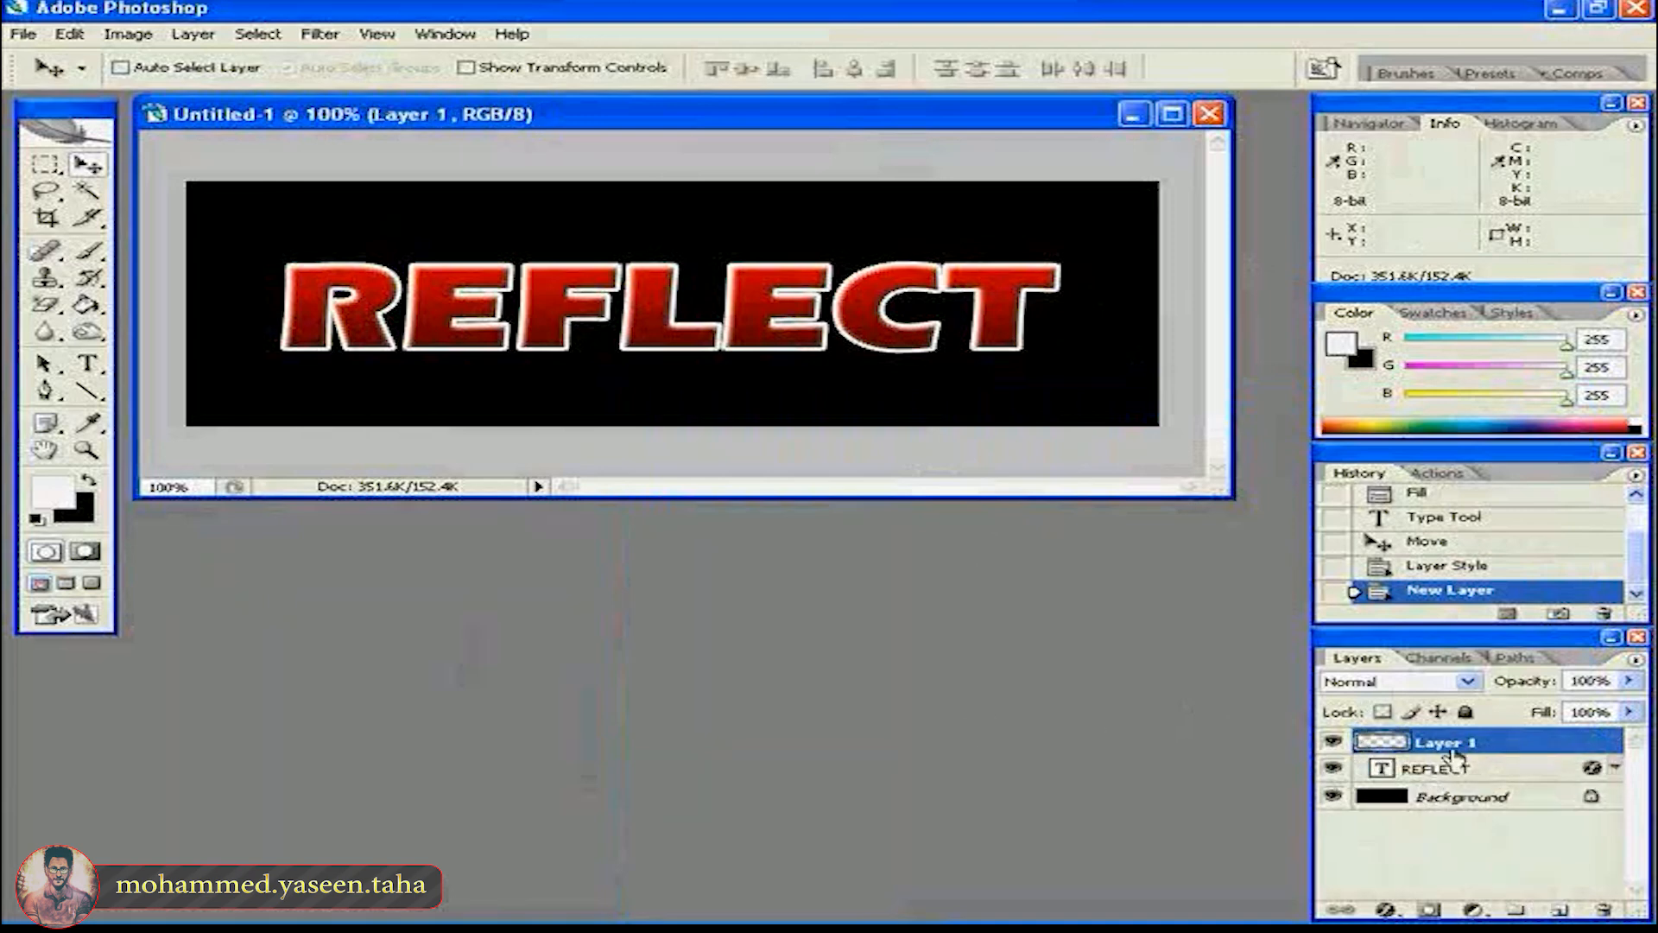
{"action": "double_click", "coordinate": [1447, 744]}
{"action": "type", "text": "reflection"}
{"action": "key", "text": "Return"}
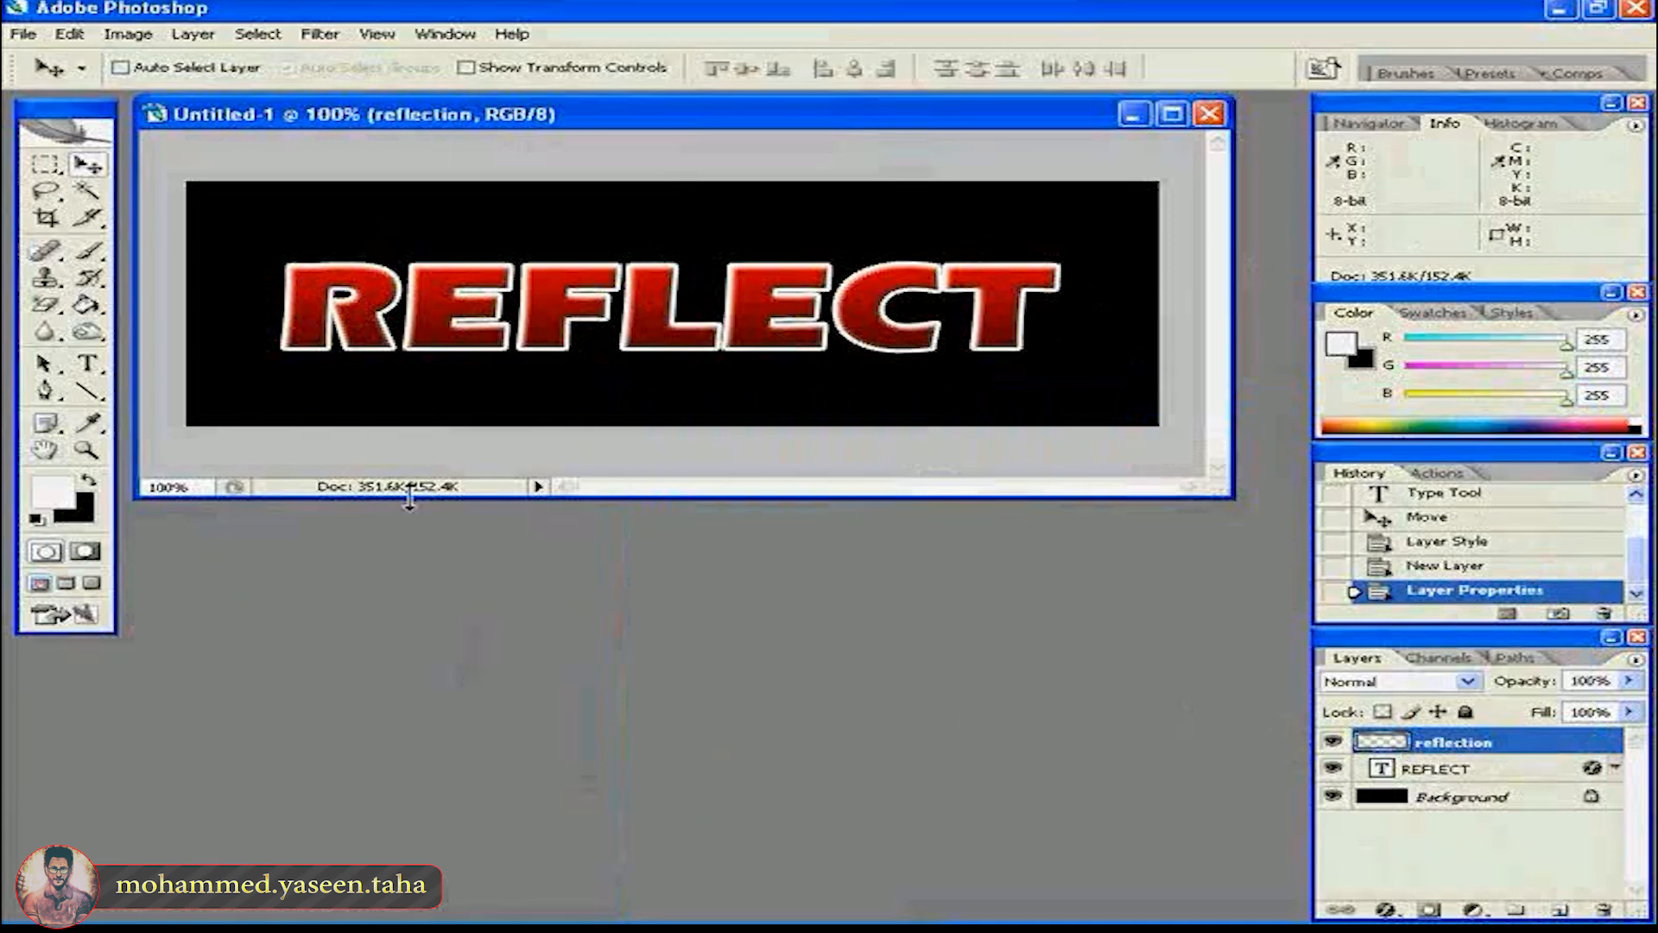
- Draw a horizontal Pen shape edge through the middle of the REFLECT letters, extending past both ends, and bend it into a gentle S-curve
{"action": "left_click", "coordinate": [48, 391]}
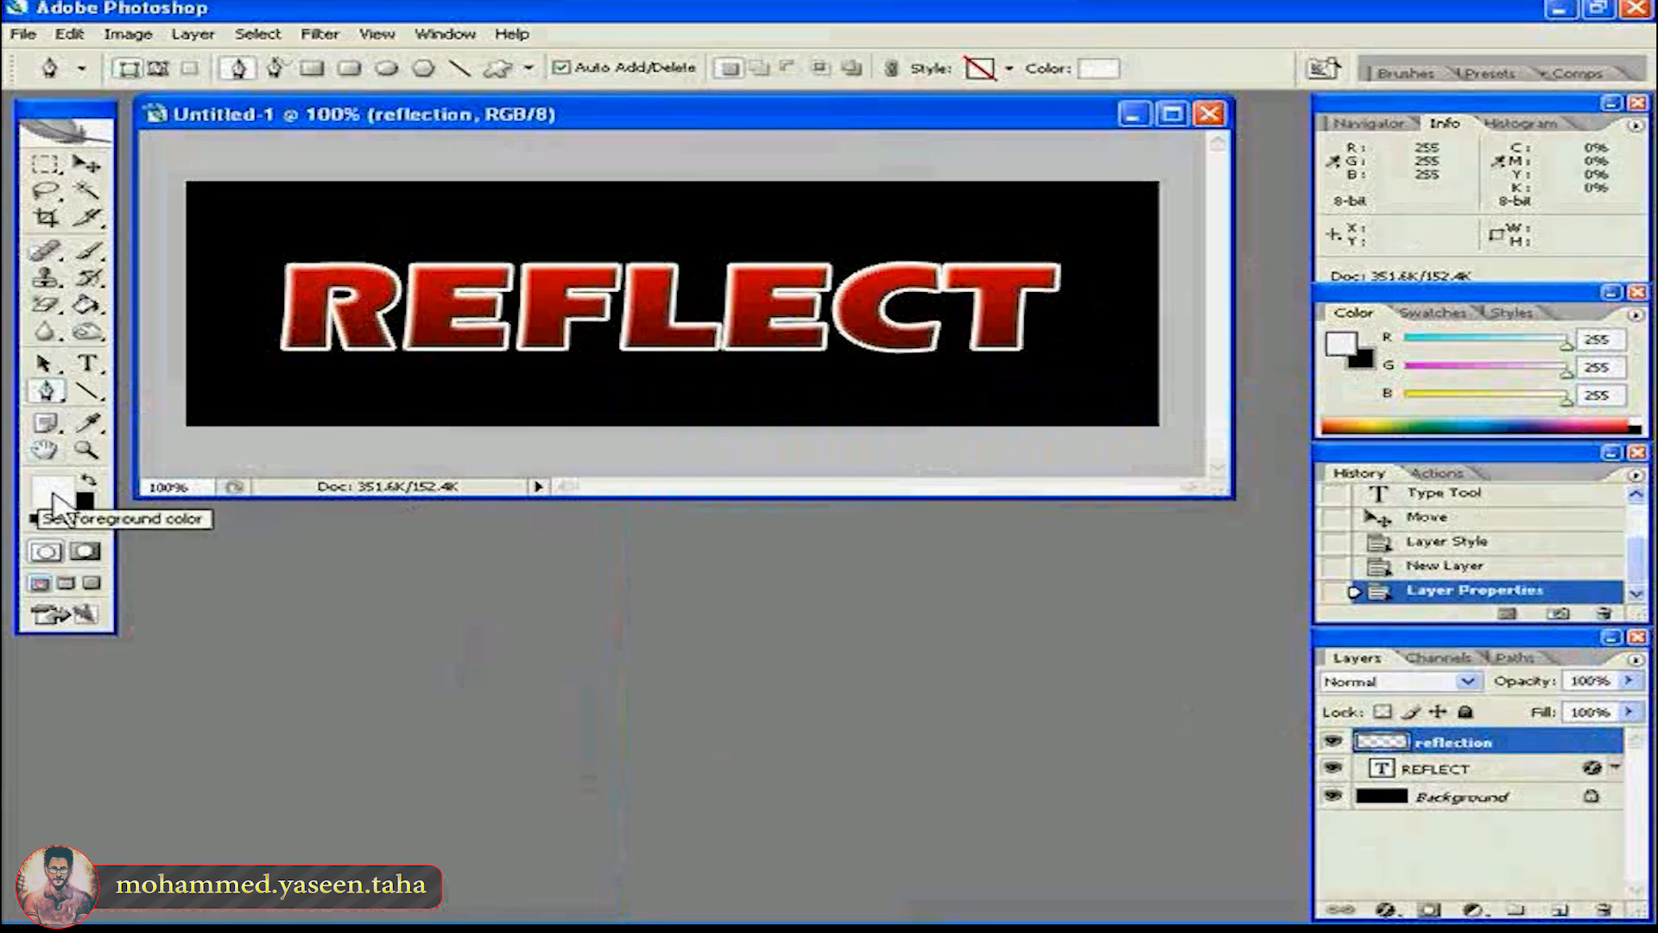
{"action": "left_click", "coordinate": [247, 317]}
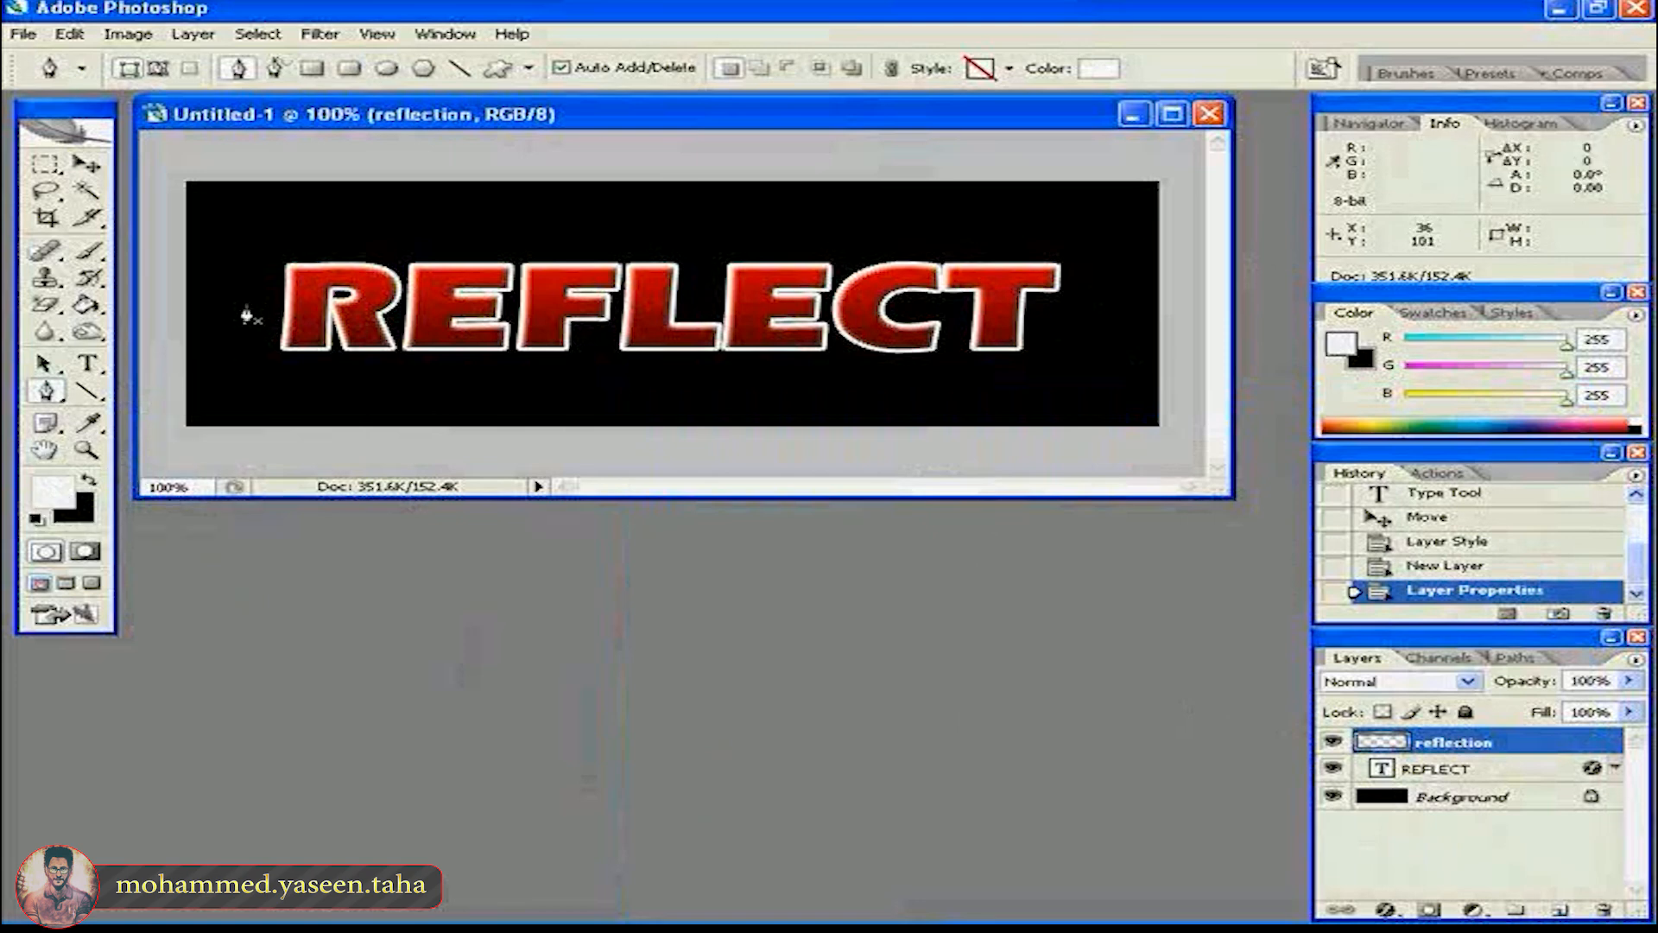
{"action": "left_click", "coordinate": [1104, 309]}
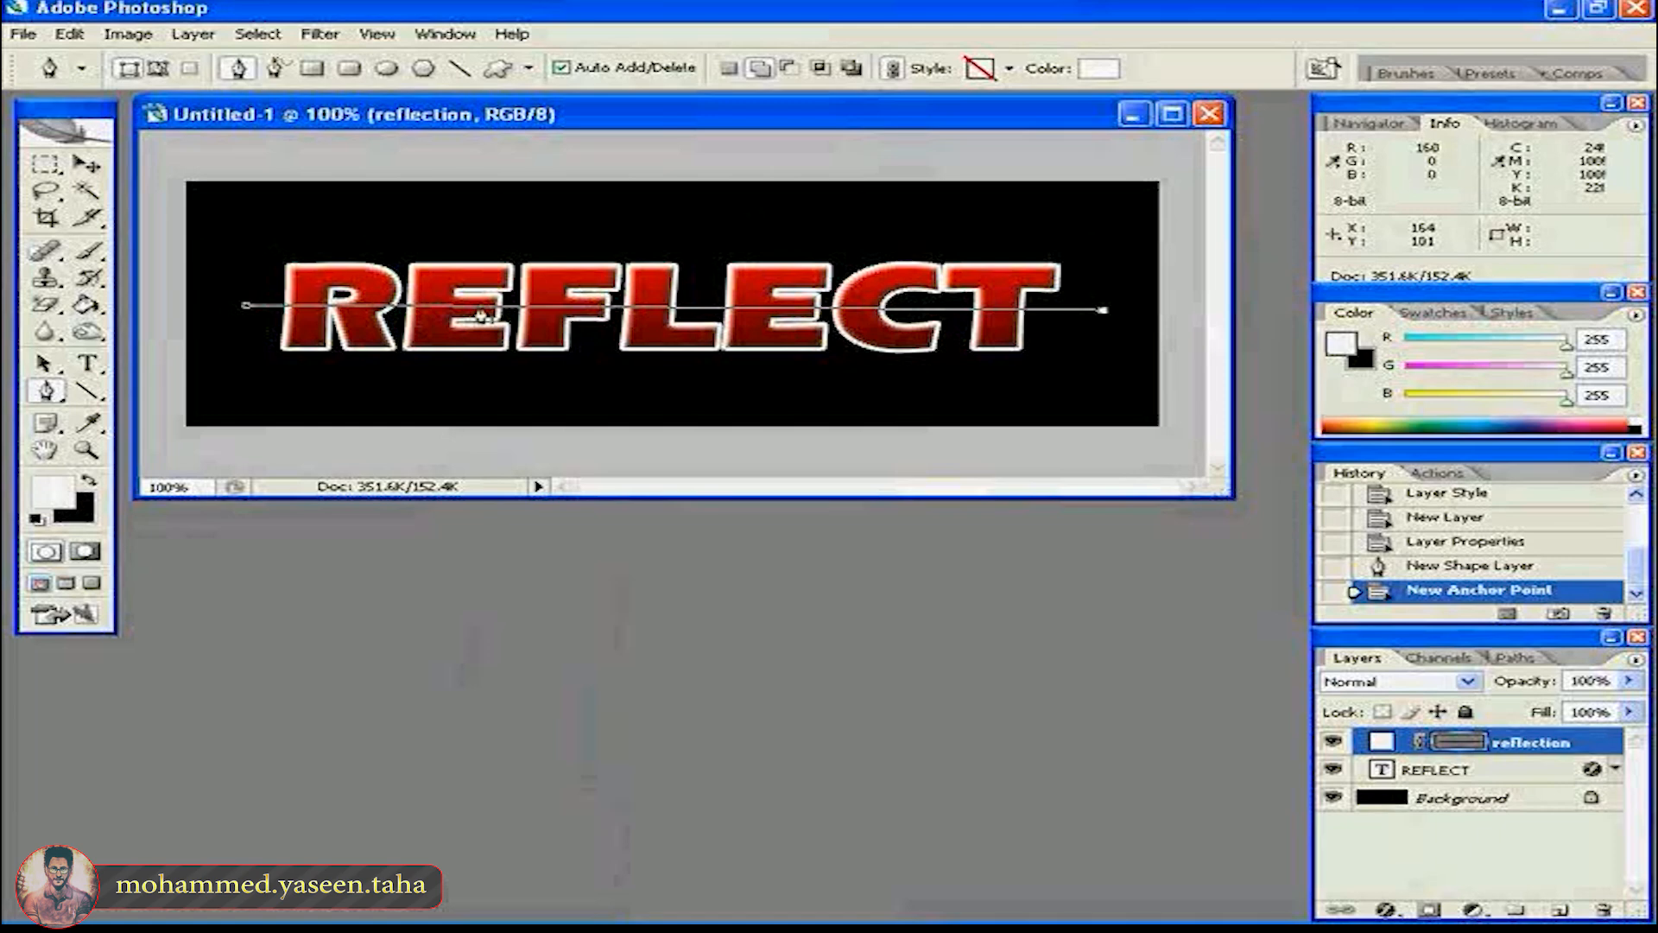
{"action": "left_click_drag", "start_coordinate": [489, 315], "coordinate": [496, 314]}
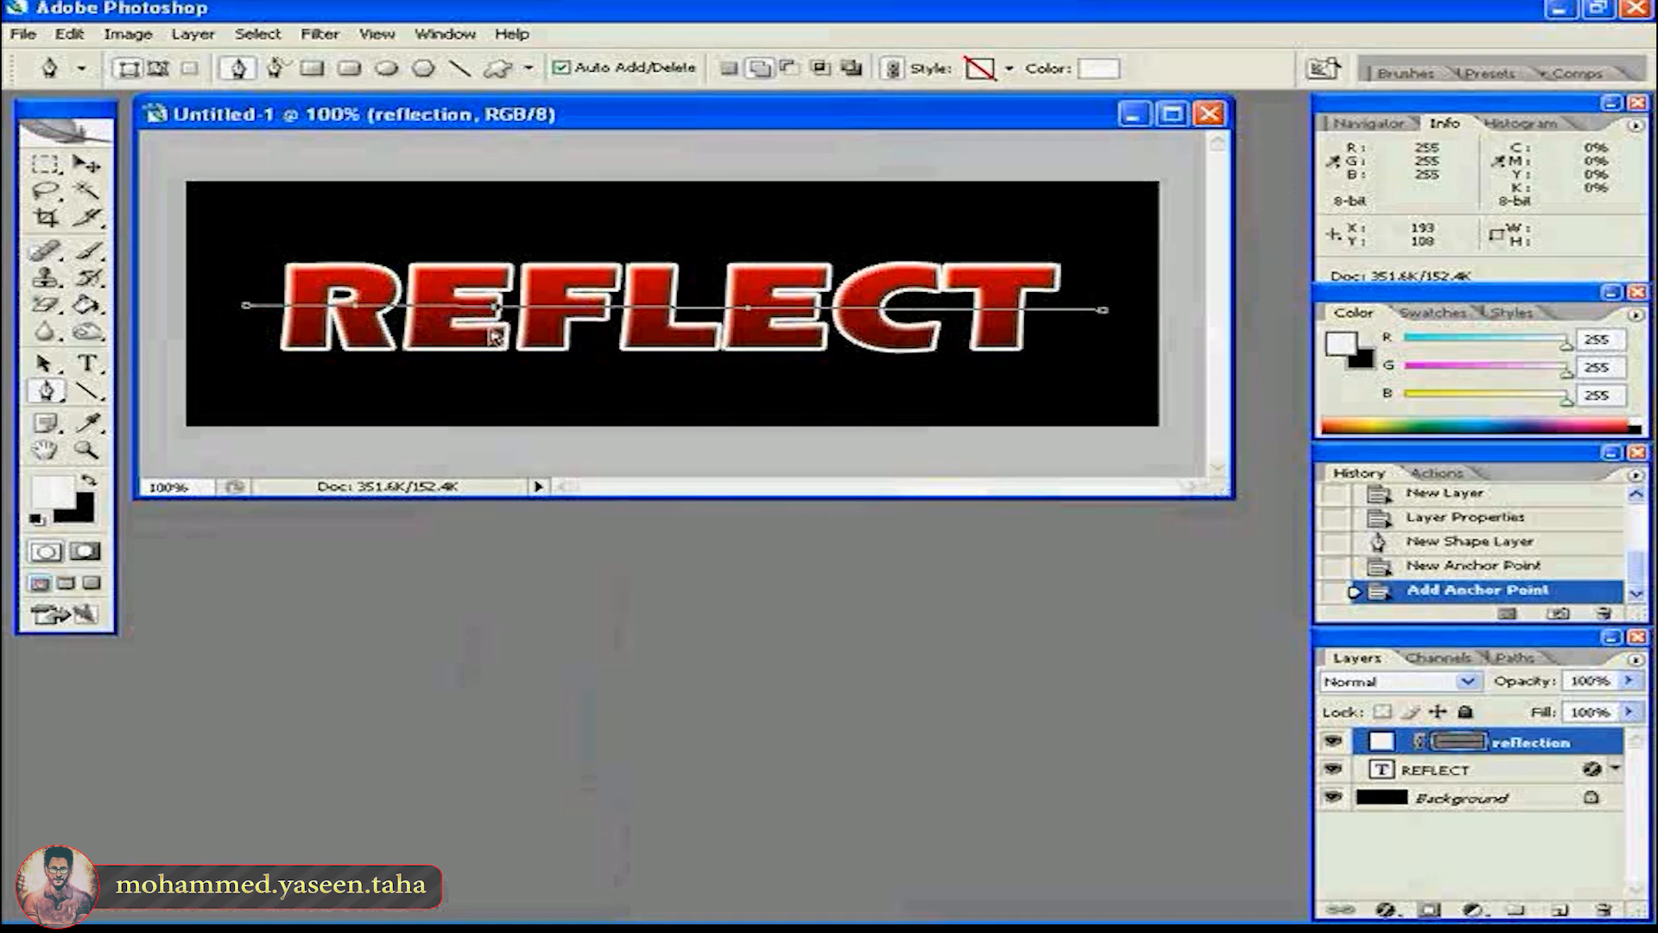
{"action": "left_click_drag", "start_coordinate": [498, 307], "coordinate": [508, 291]}
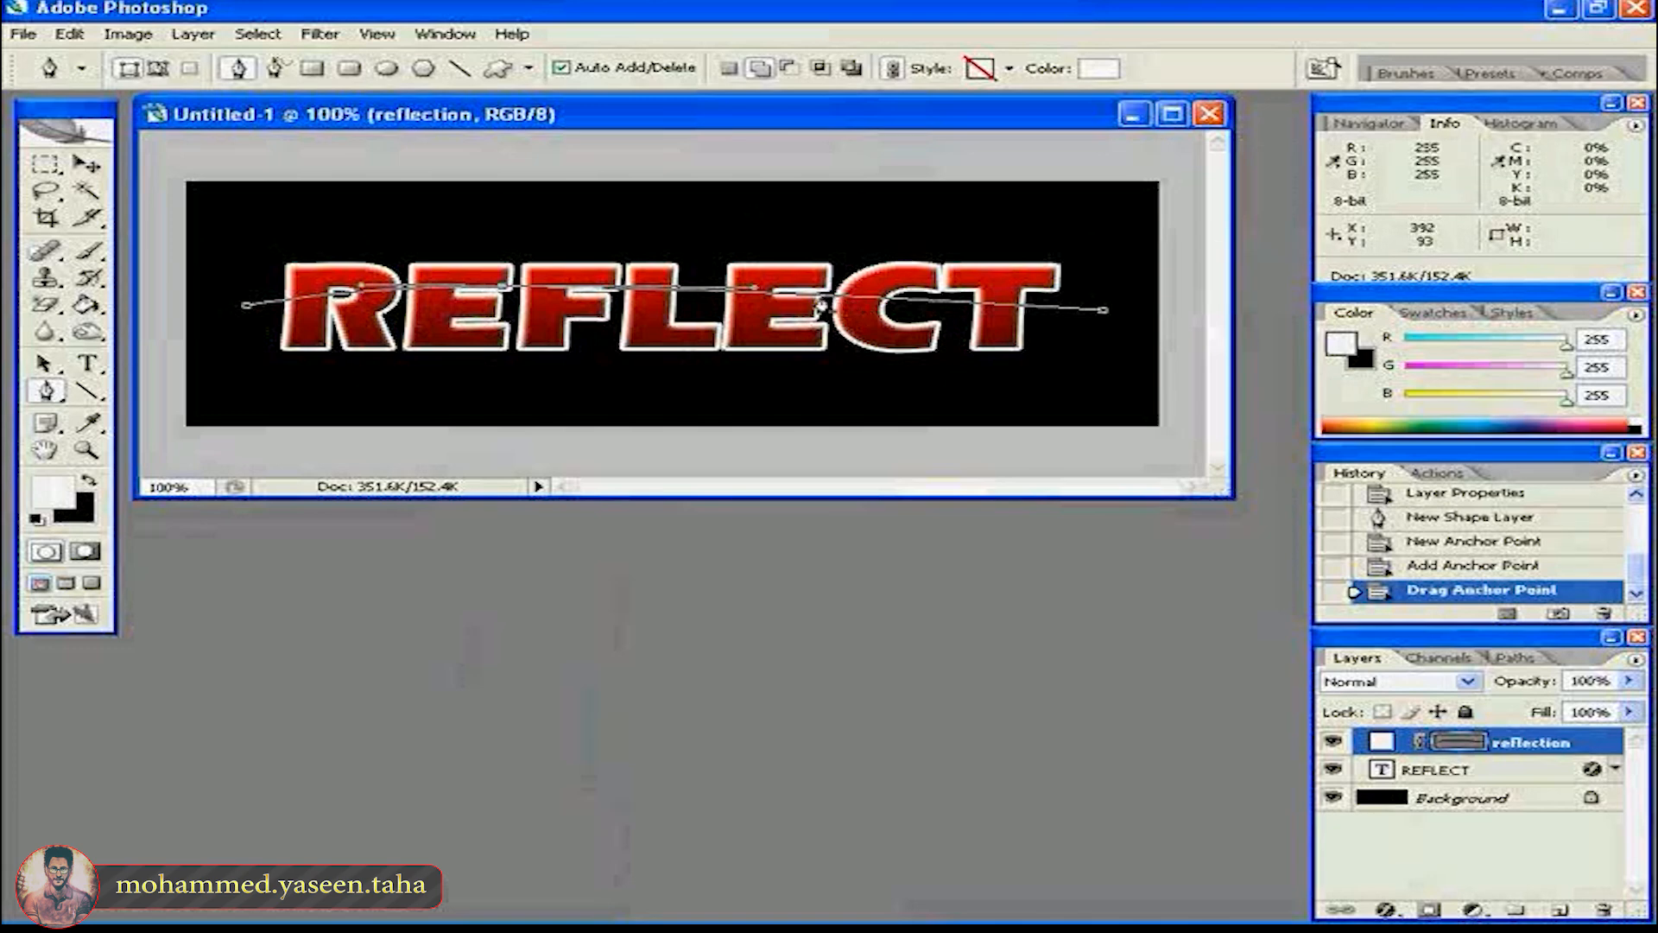
{"action": "left_click", "coordinate": [822, 295]}
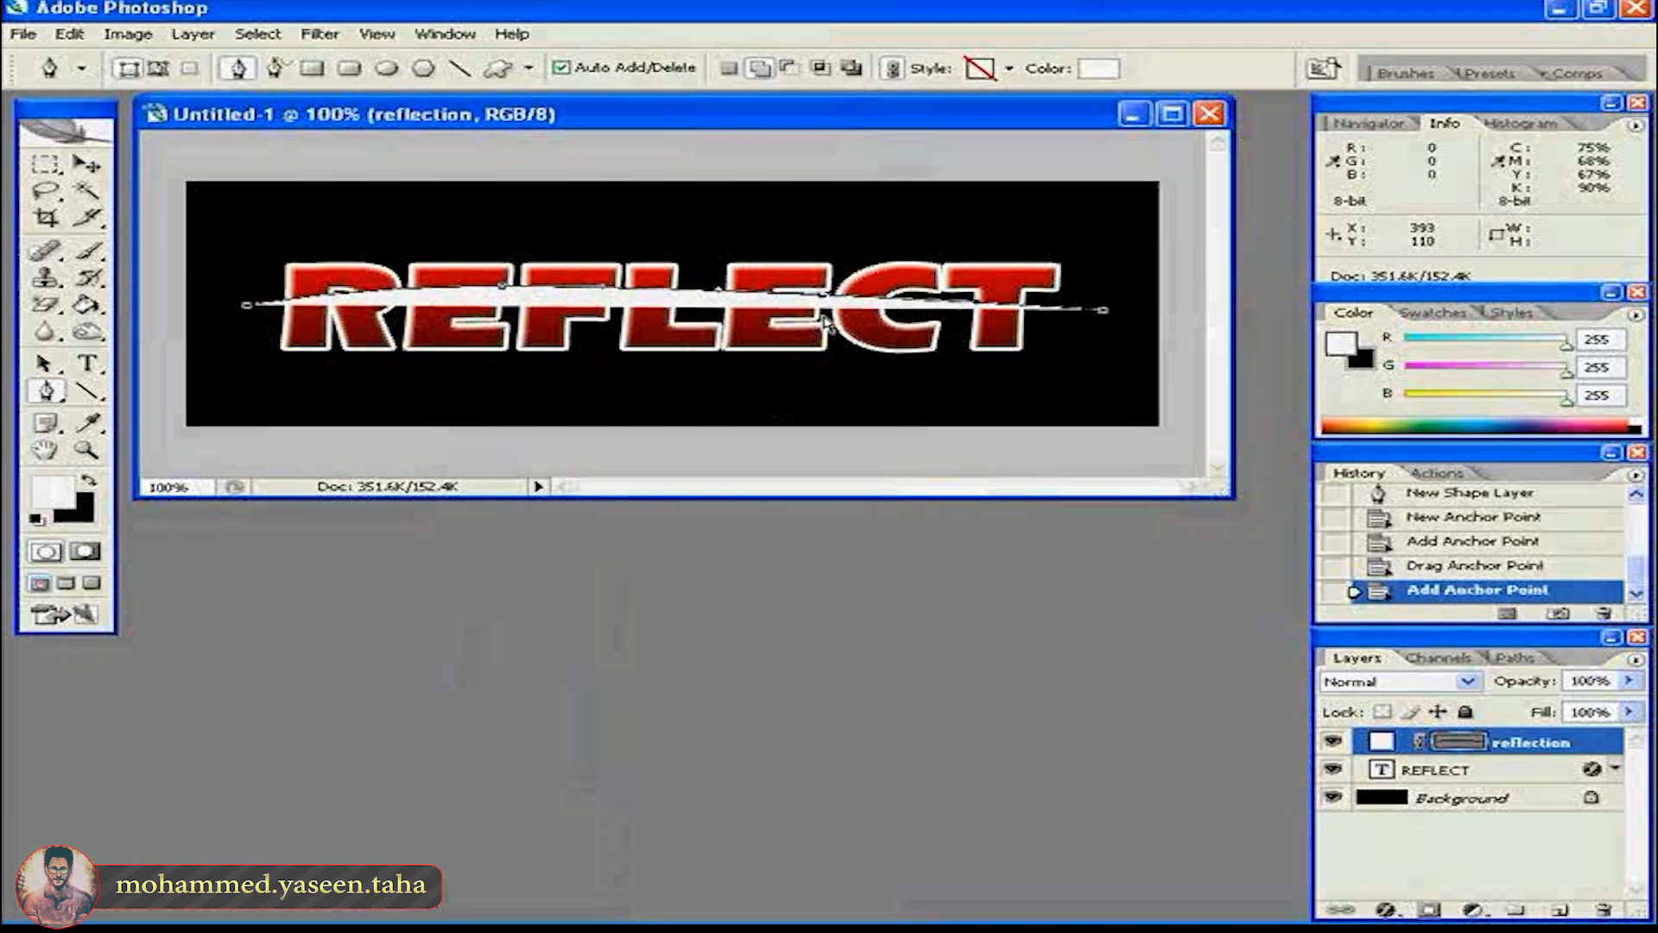
{"action": "left_click_drag", "start_coordinate": [821, 295], "coordinate": [827, 325]}
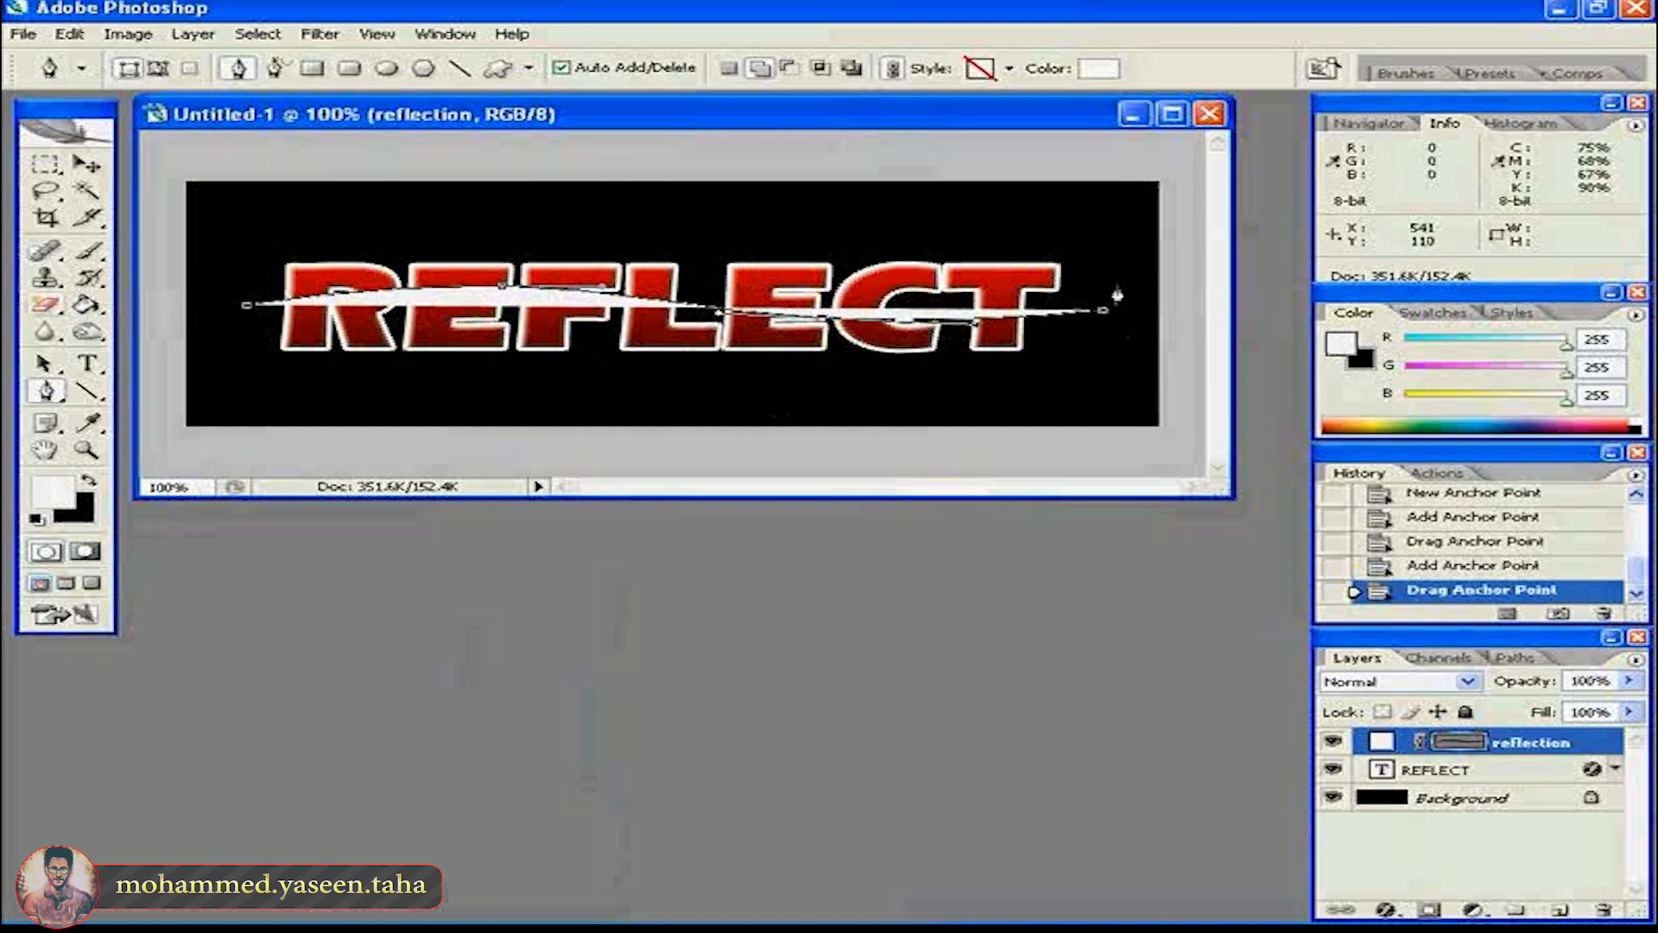
- Close the white shape with two corners above the letters and rasterize the reflection layer
{"action": "left_click", "coordinate": [1103, 236]}
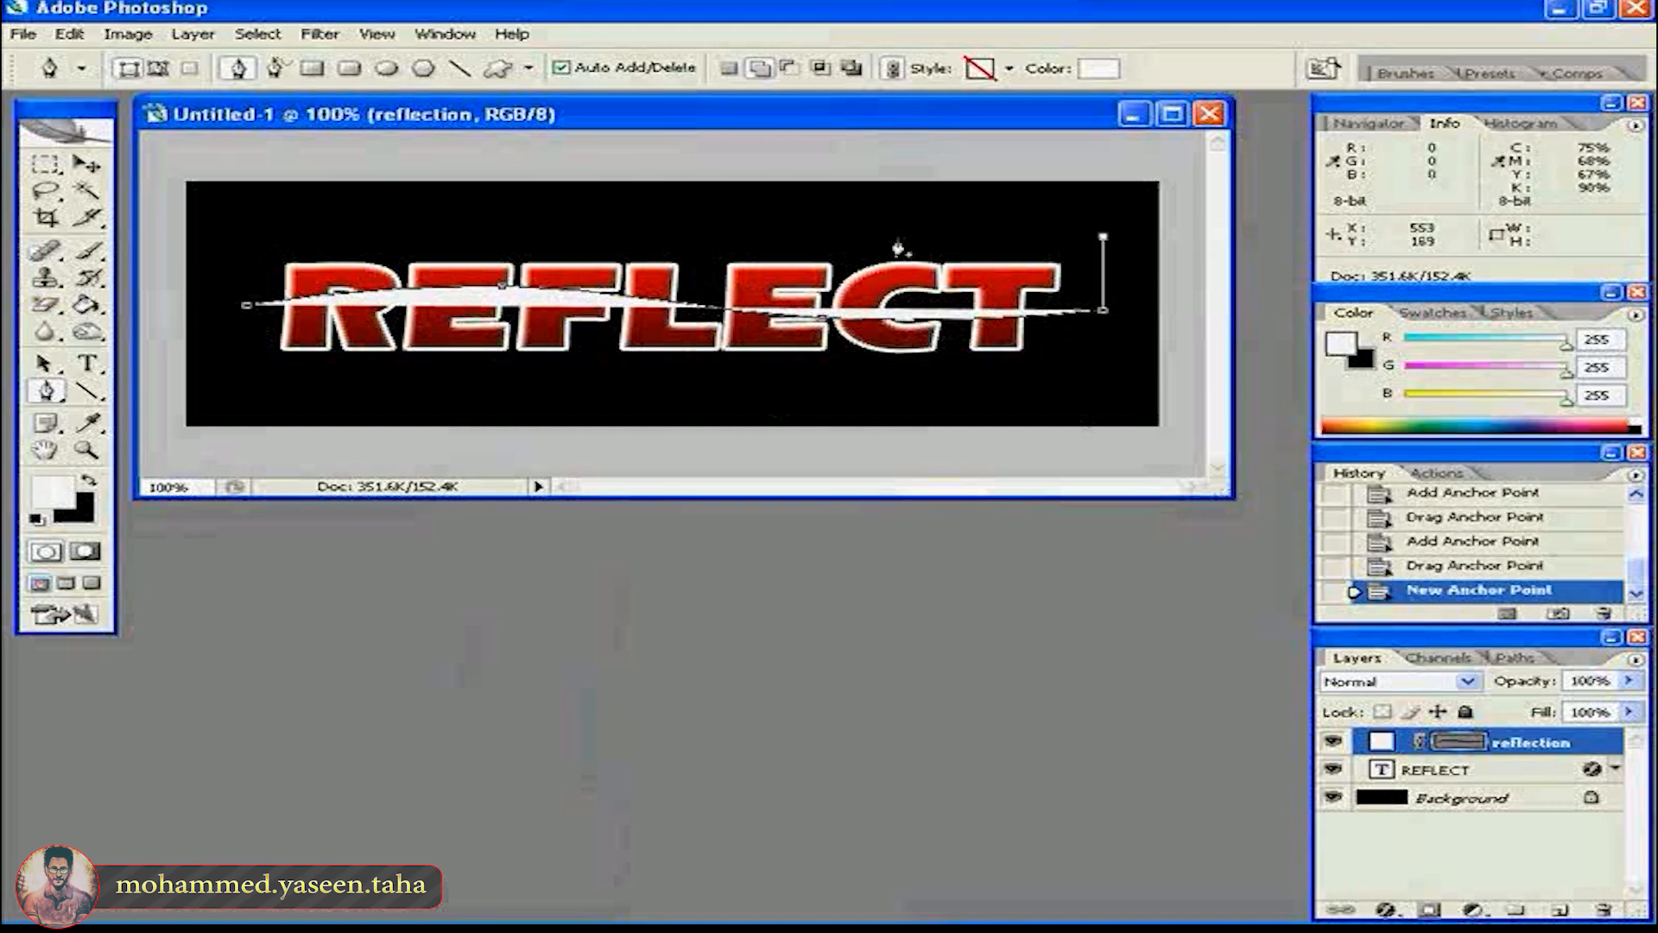
{"action": "left_click", "coordinate": [250, 239]}
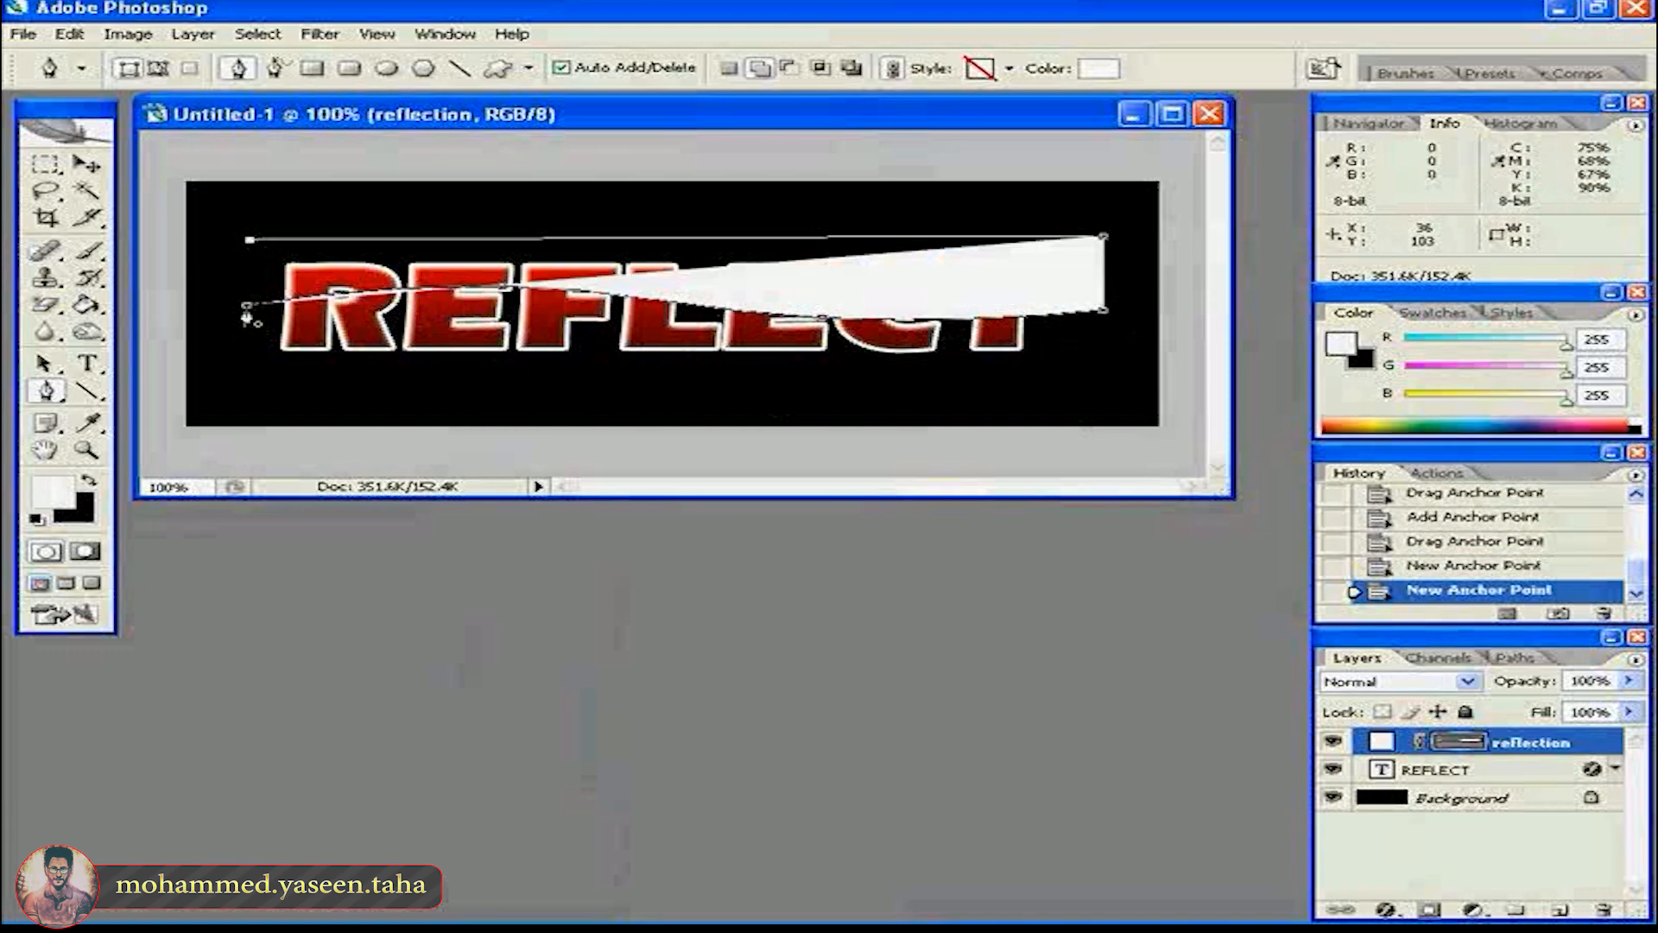
{"action": "left_click", "coordinate": [247, 307]}
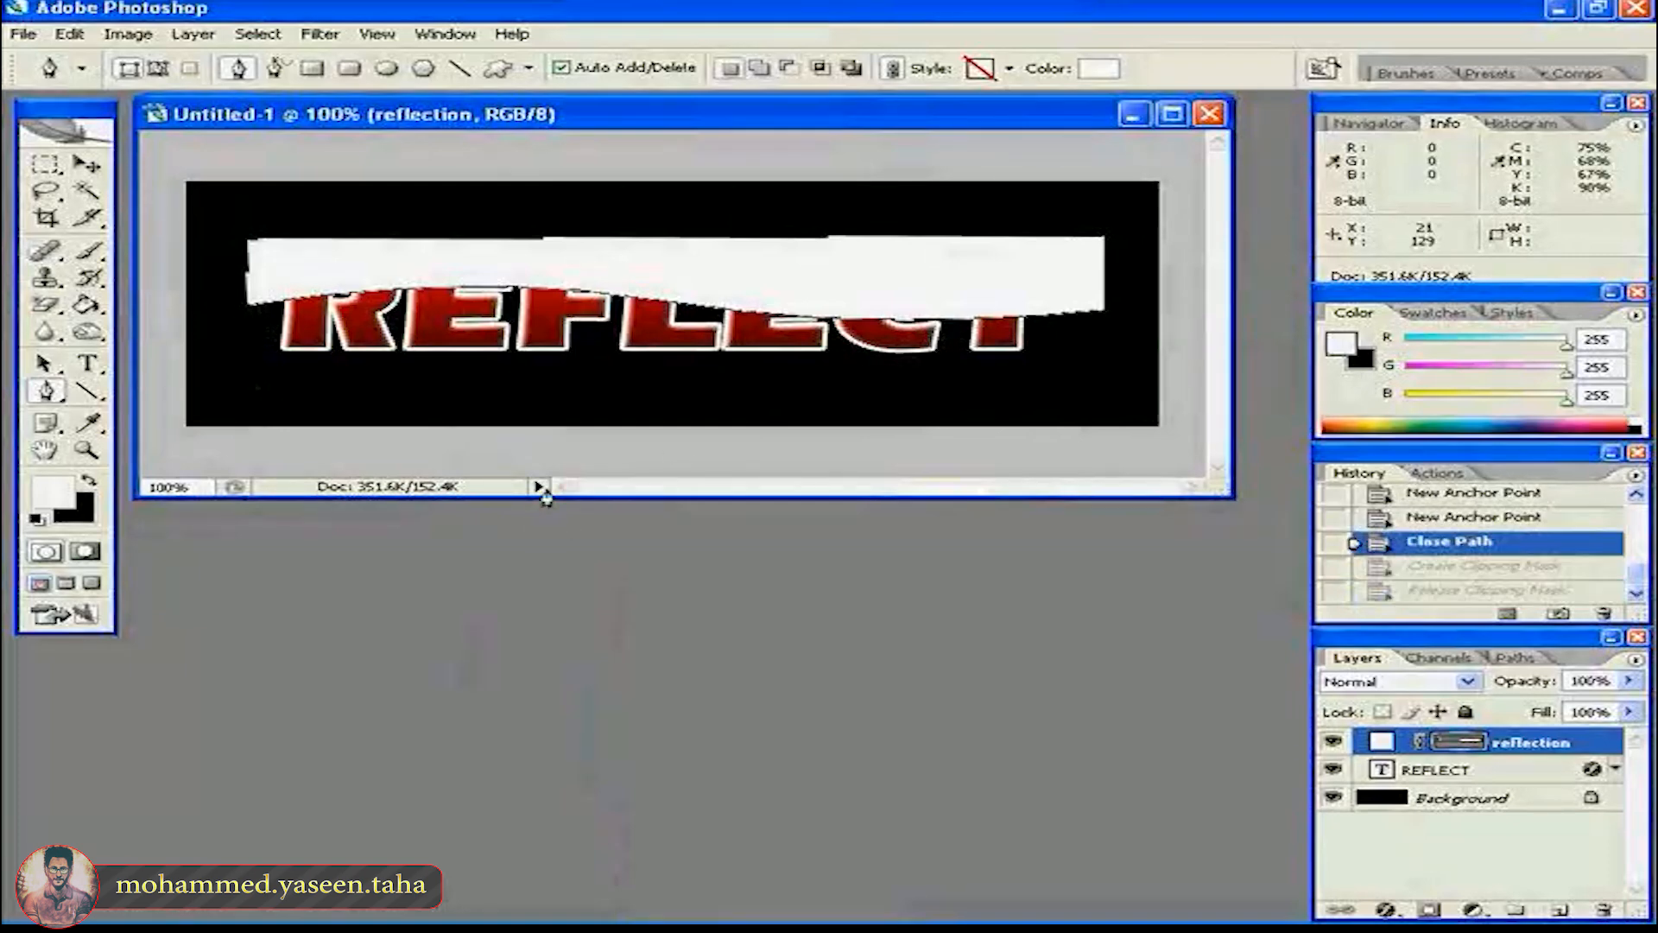
{"action": "right_click", "coordinate": [1359, 735]}
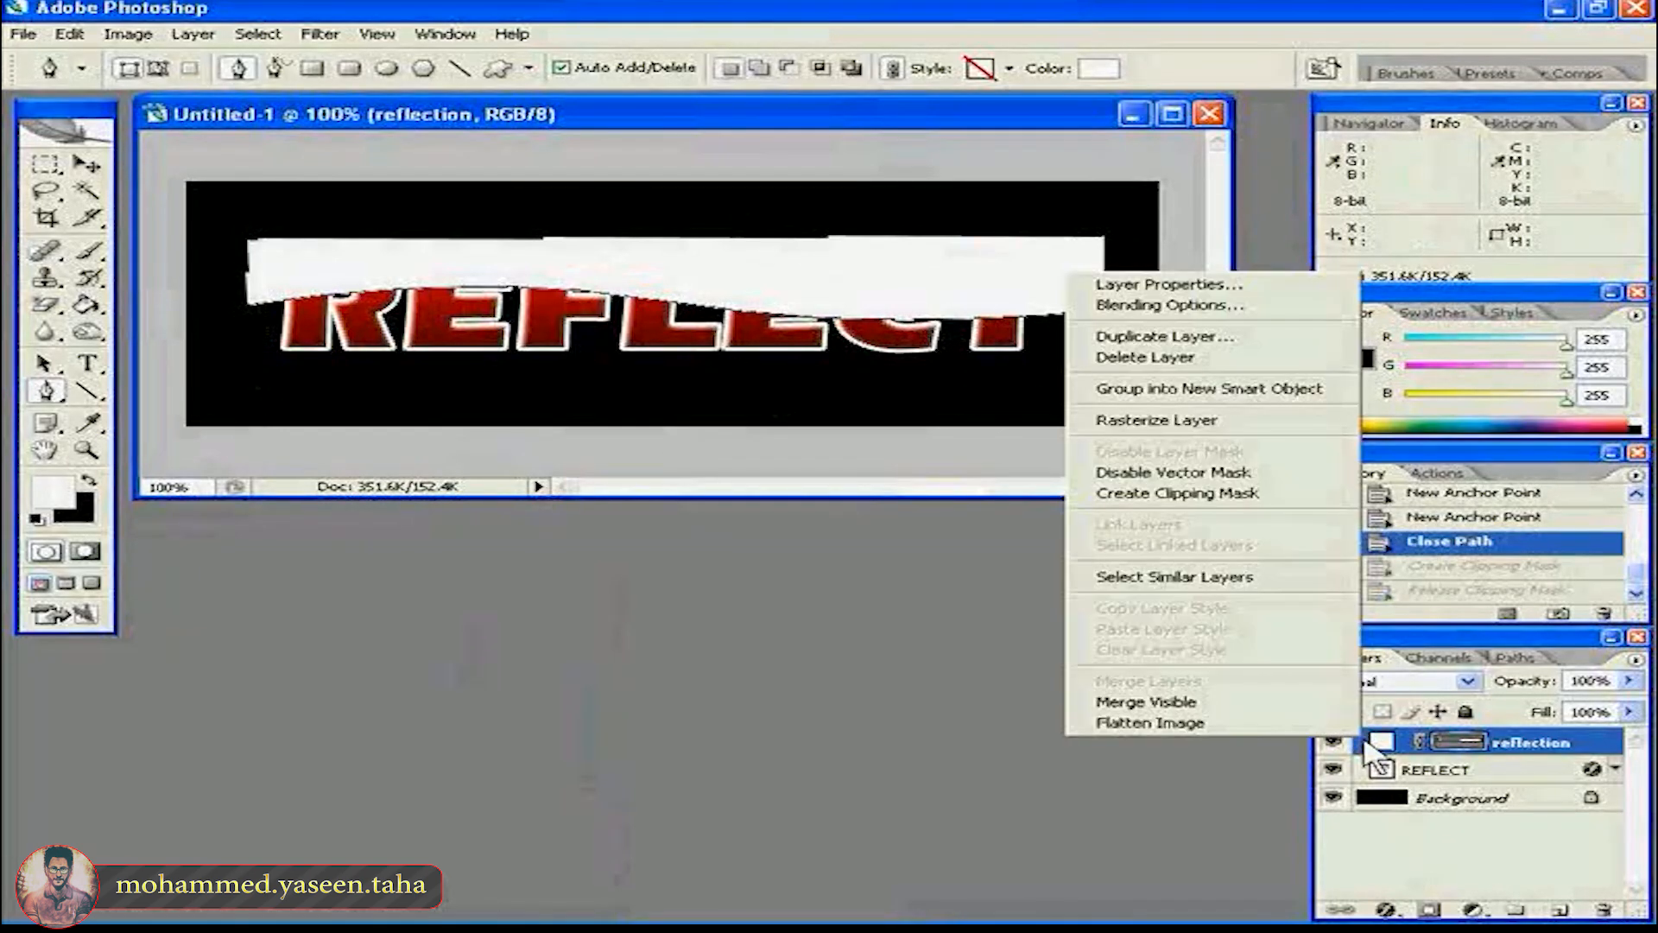
{"action": "left_click", "coordinate": [1176, 423]}
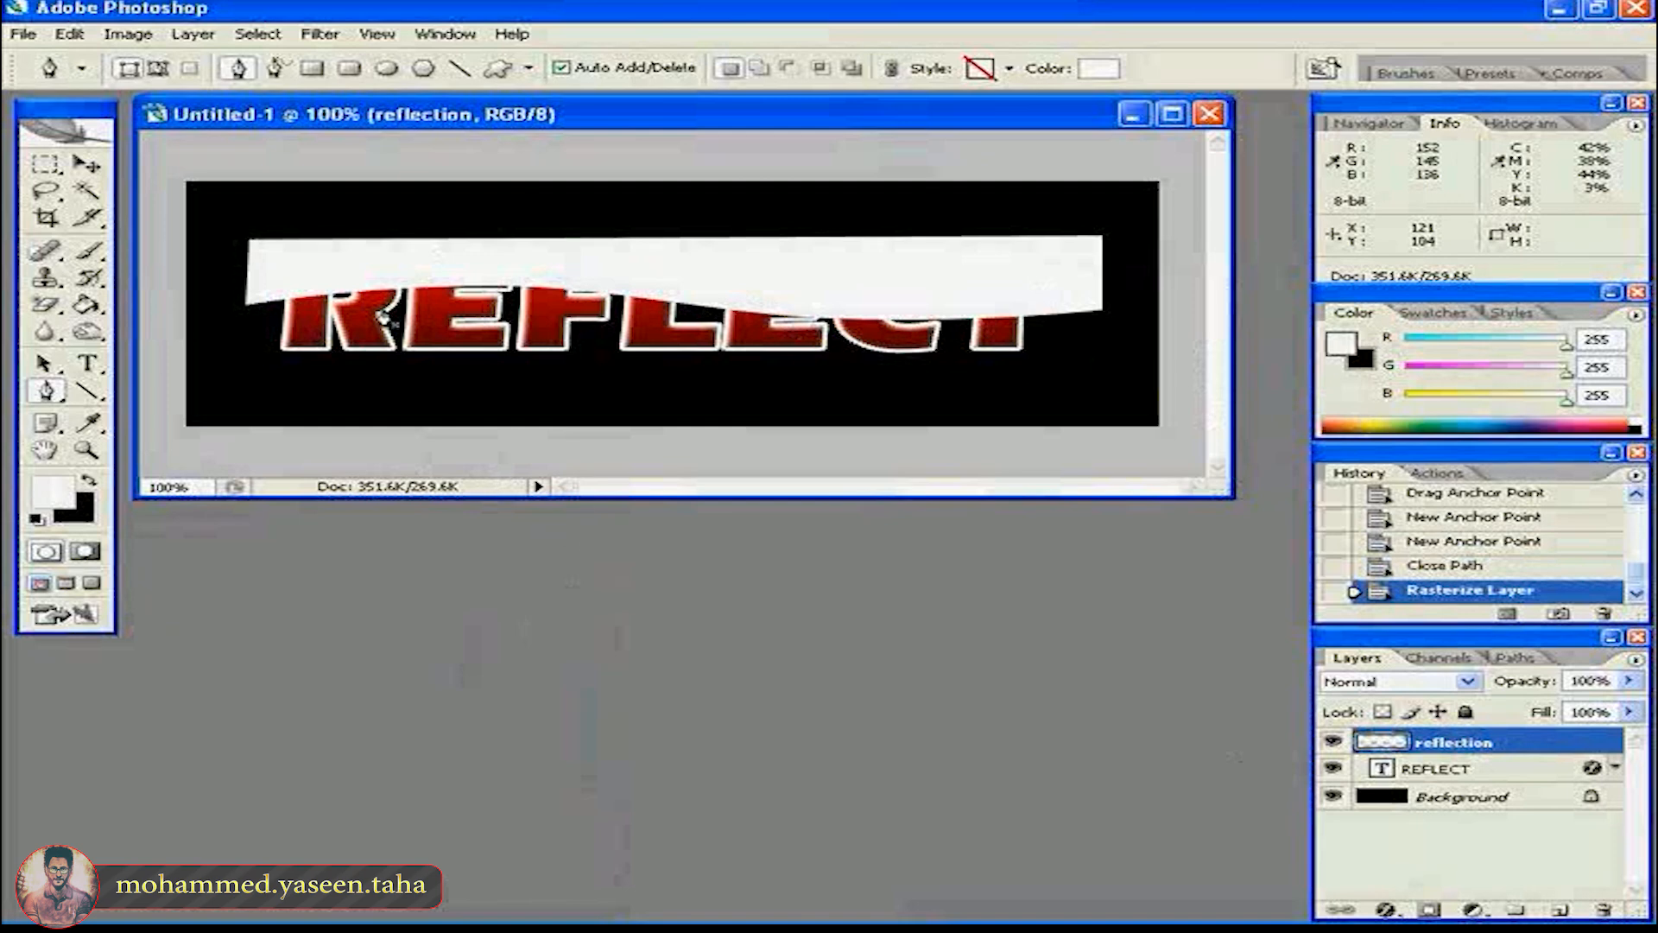
- Load the REFLECT text outline as a selection and contract it by 3 pixels
{"action": "left_click", "coordinate": [1380, 772], "text": "ctrl"}
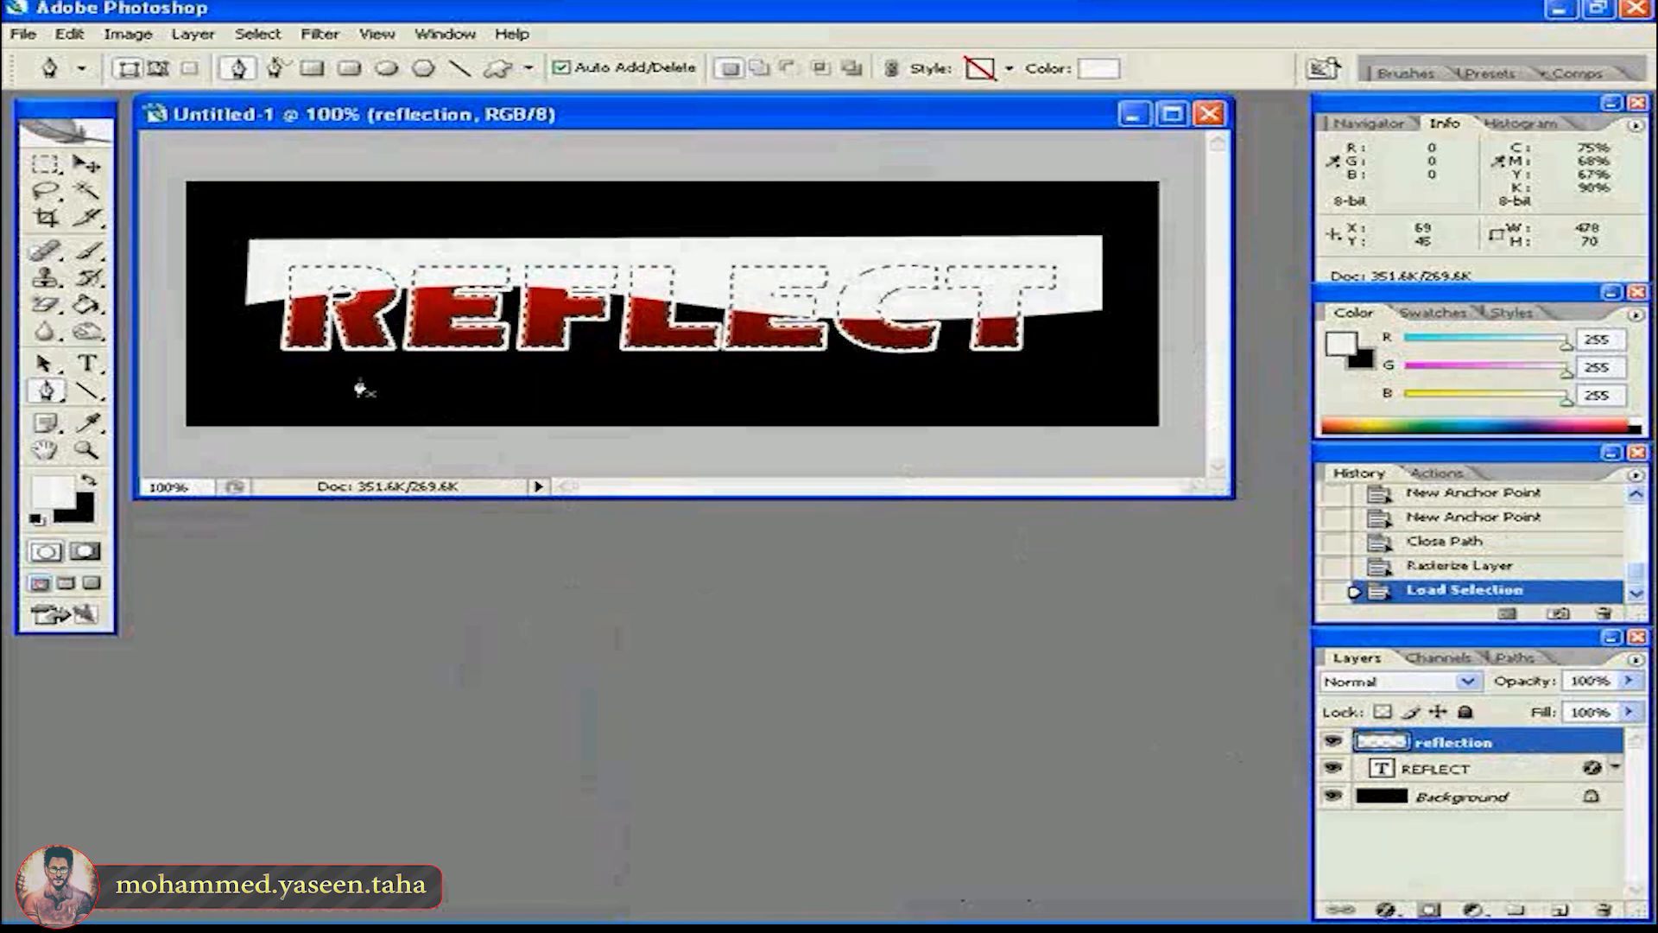
{"action": "left_click", "coordinate": [259, 35]}
{"action": "mouse_move", "coordinate": [351, 279]}
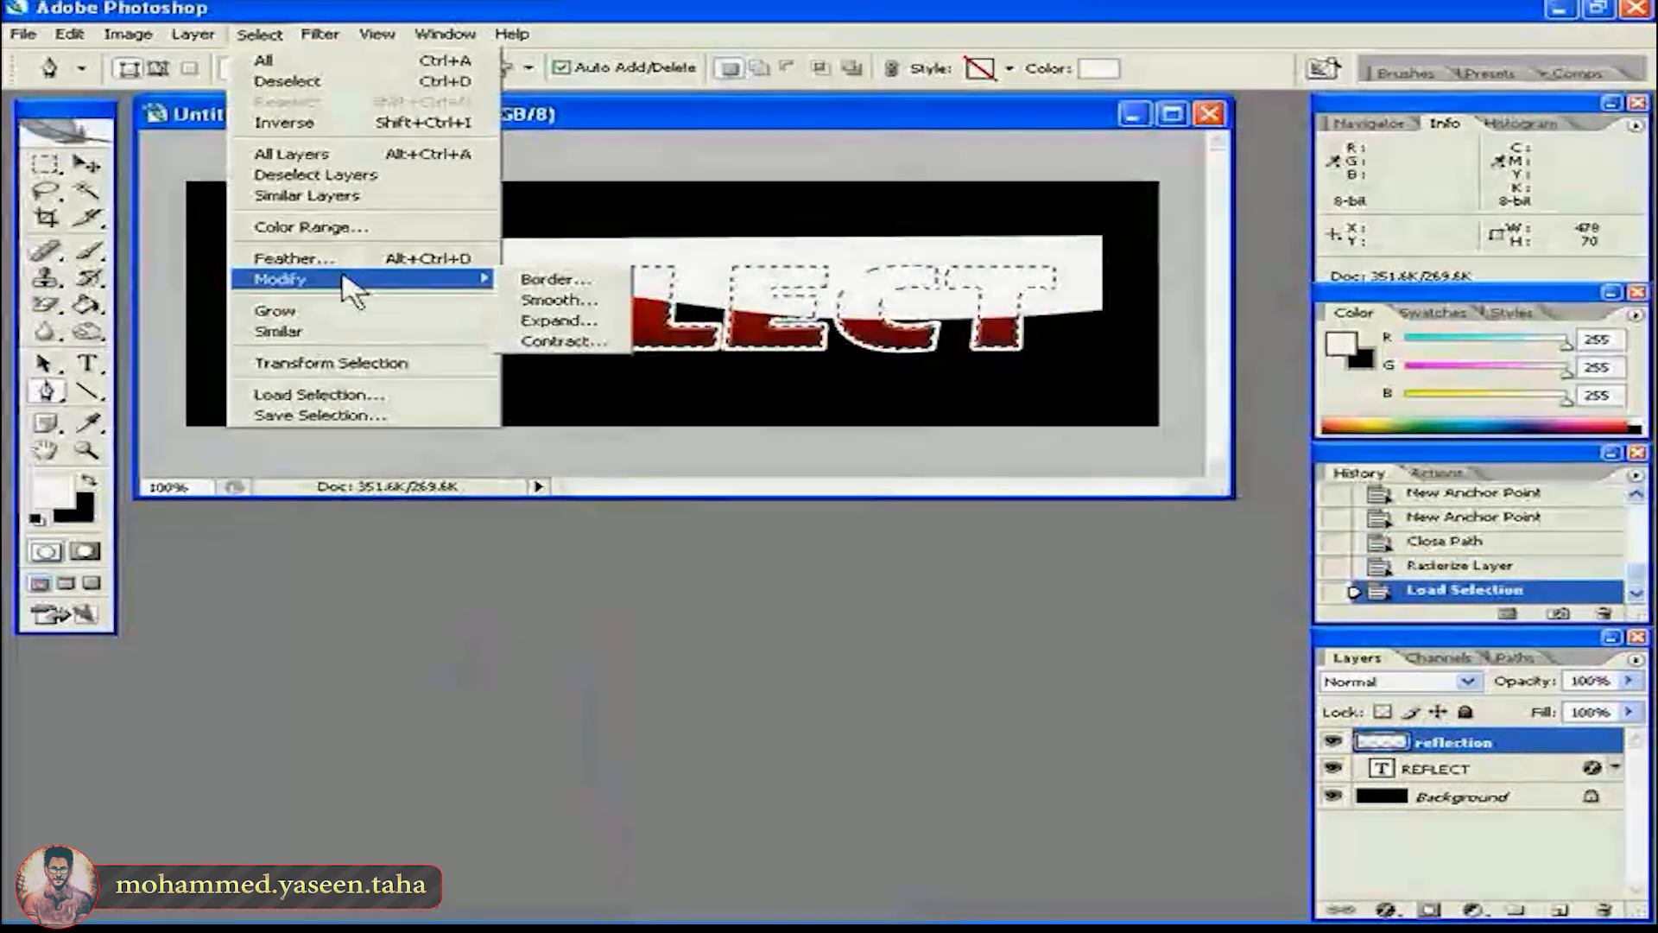
{"action": "left_click", "coordinate": [572, 342]}
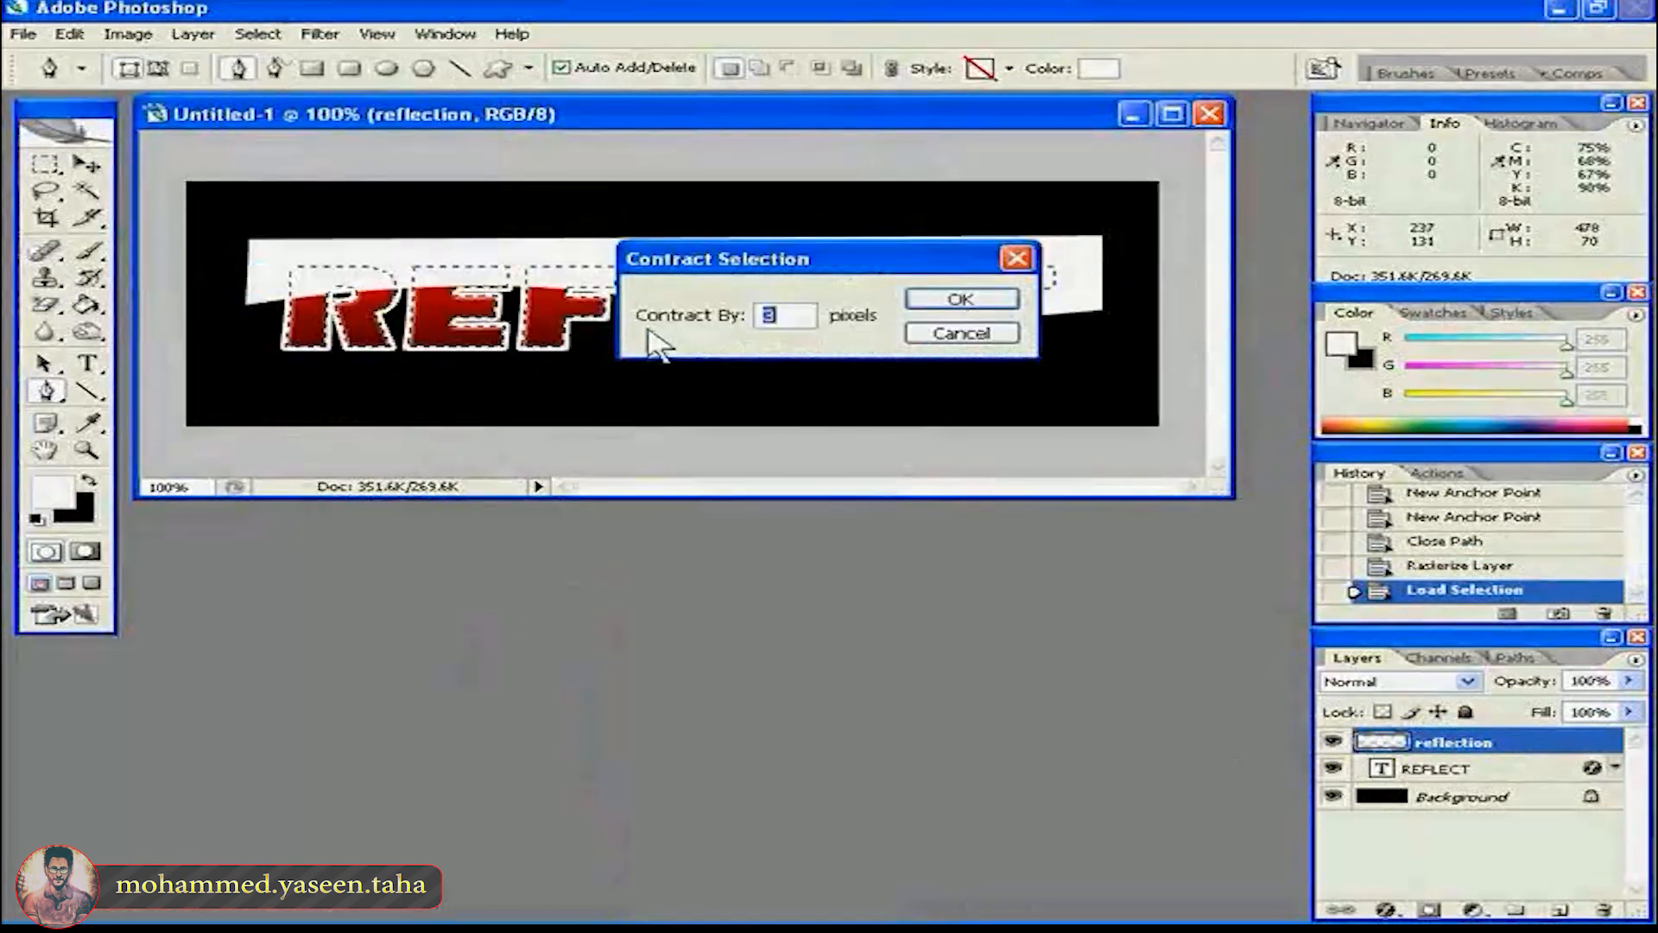
{"action": "key", "text": "Return"}
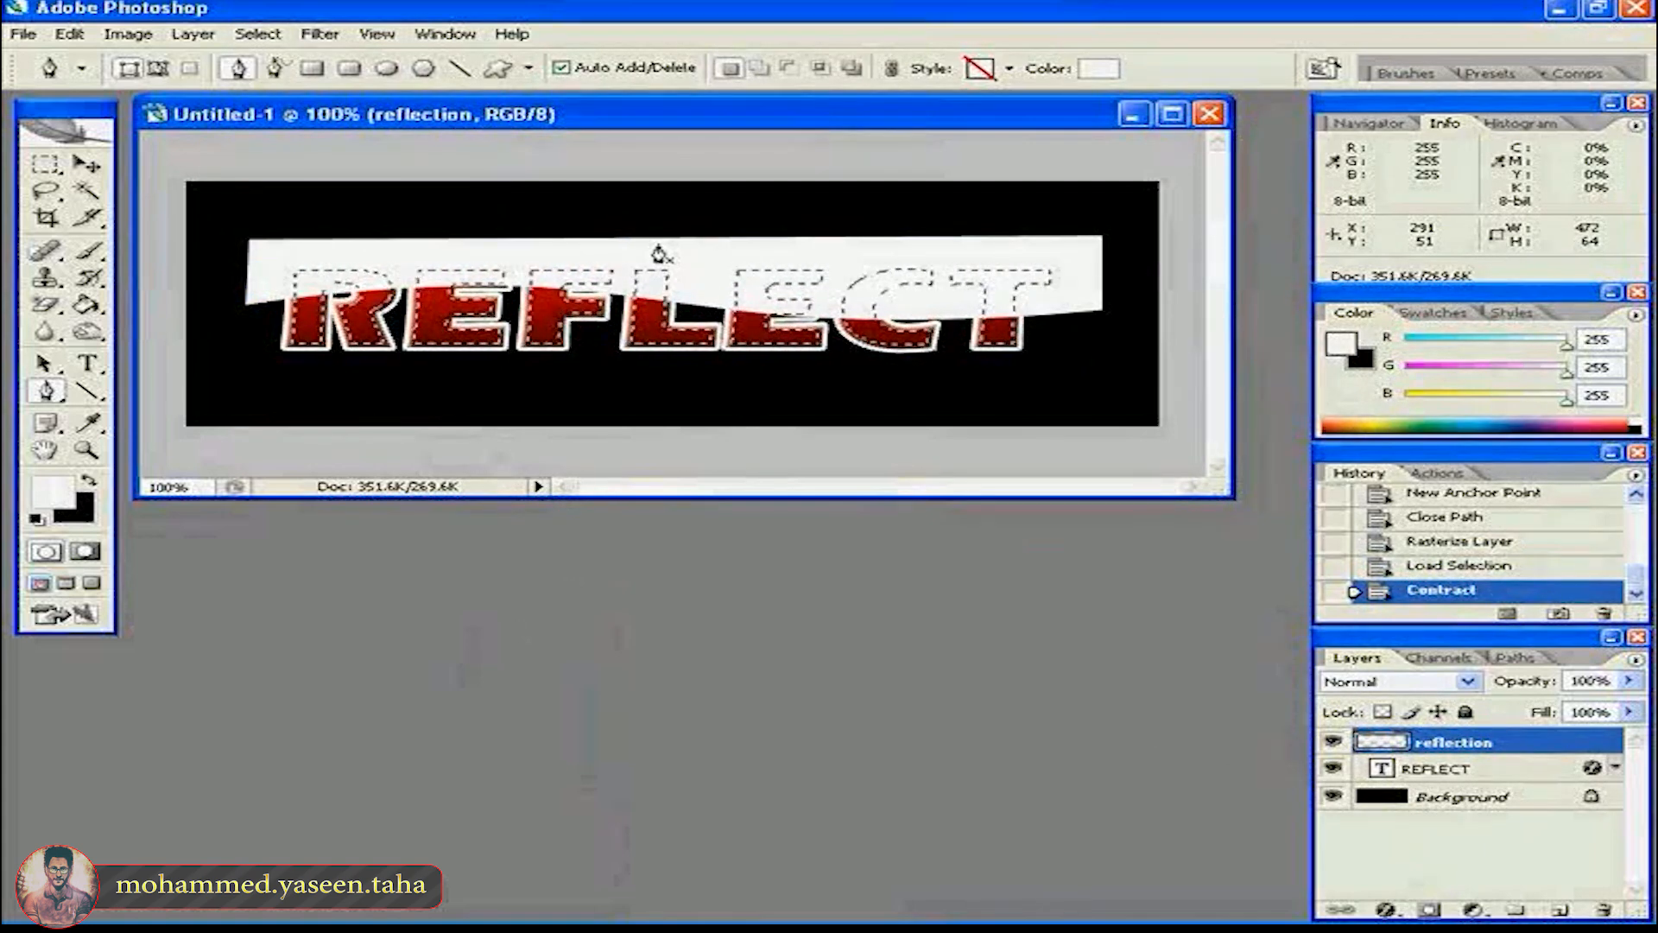
- Invert the selection, delete the white outside the letters from the reflection layer, and deselect
{"action": "key", "text": "ctrl+shift+i"}
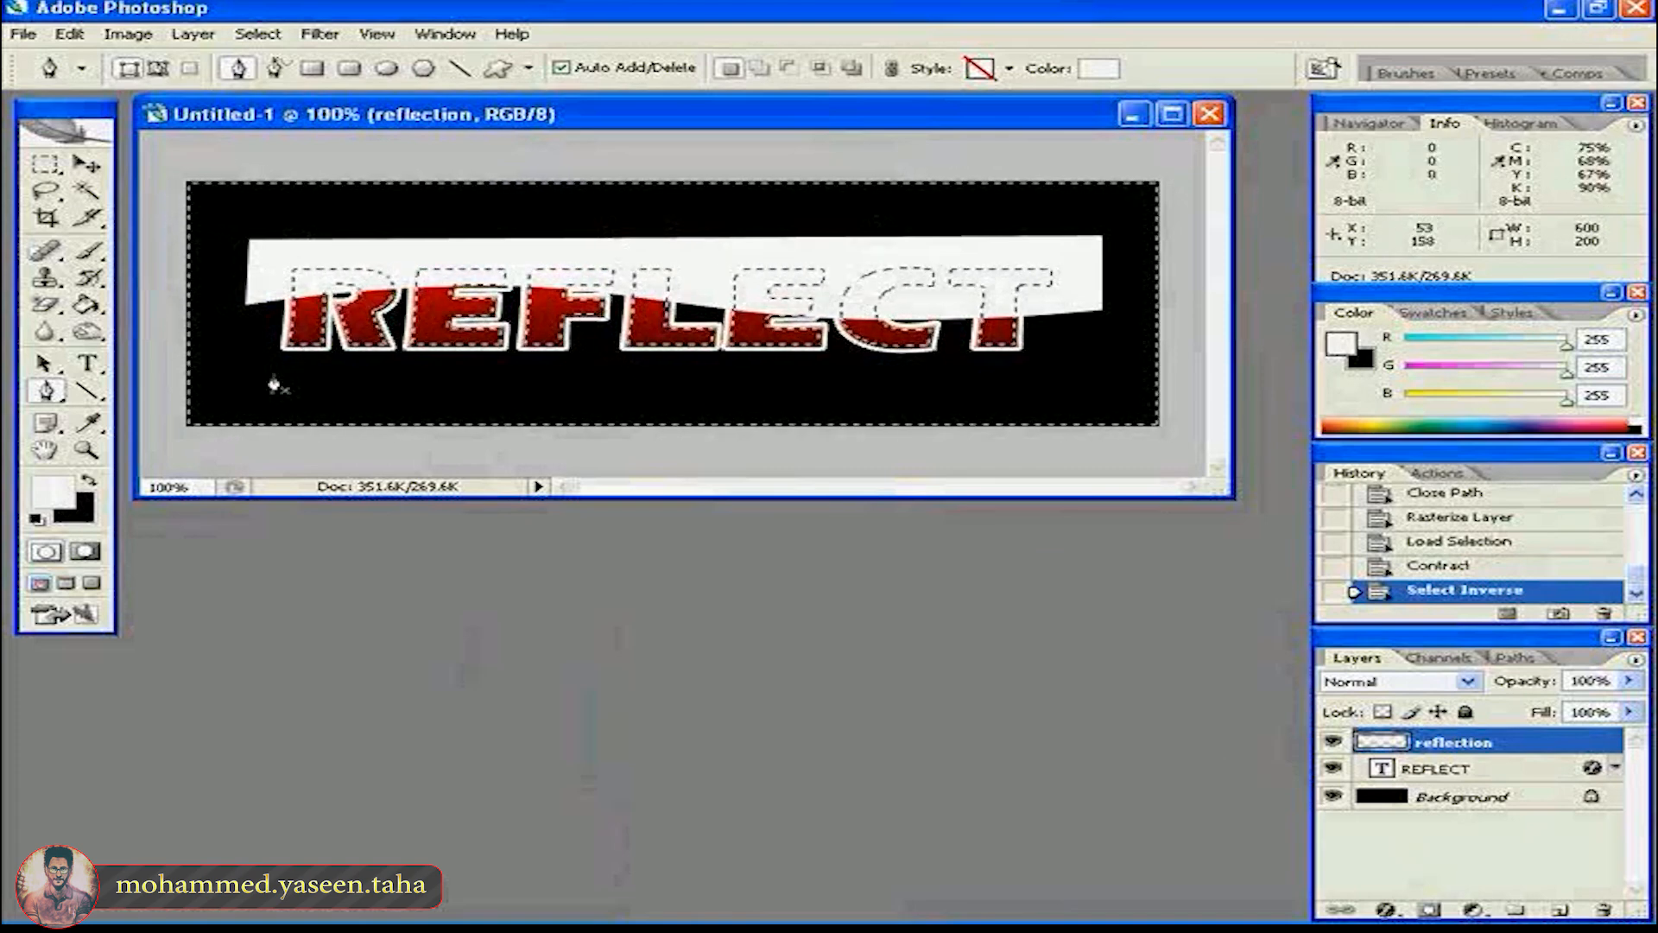
{"action": "key", "text": "Delete"}
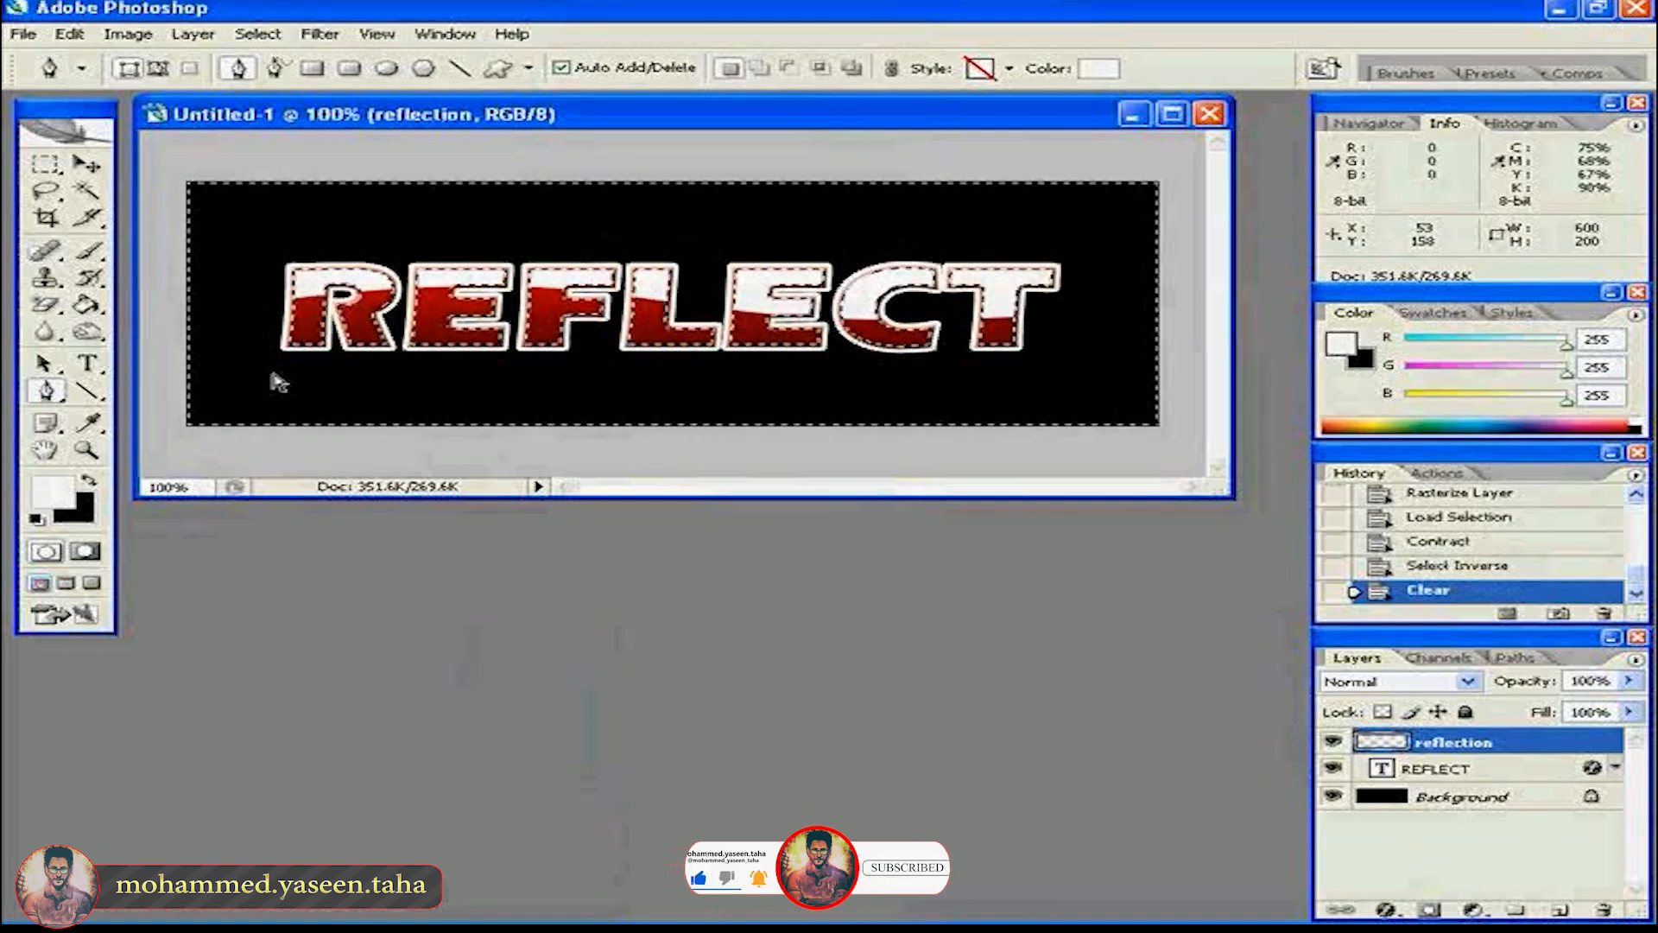
{"action": "key", "text": "ctrl+d"}
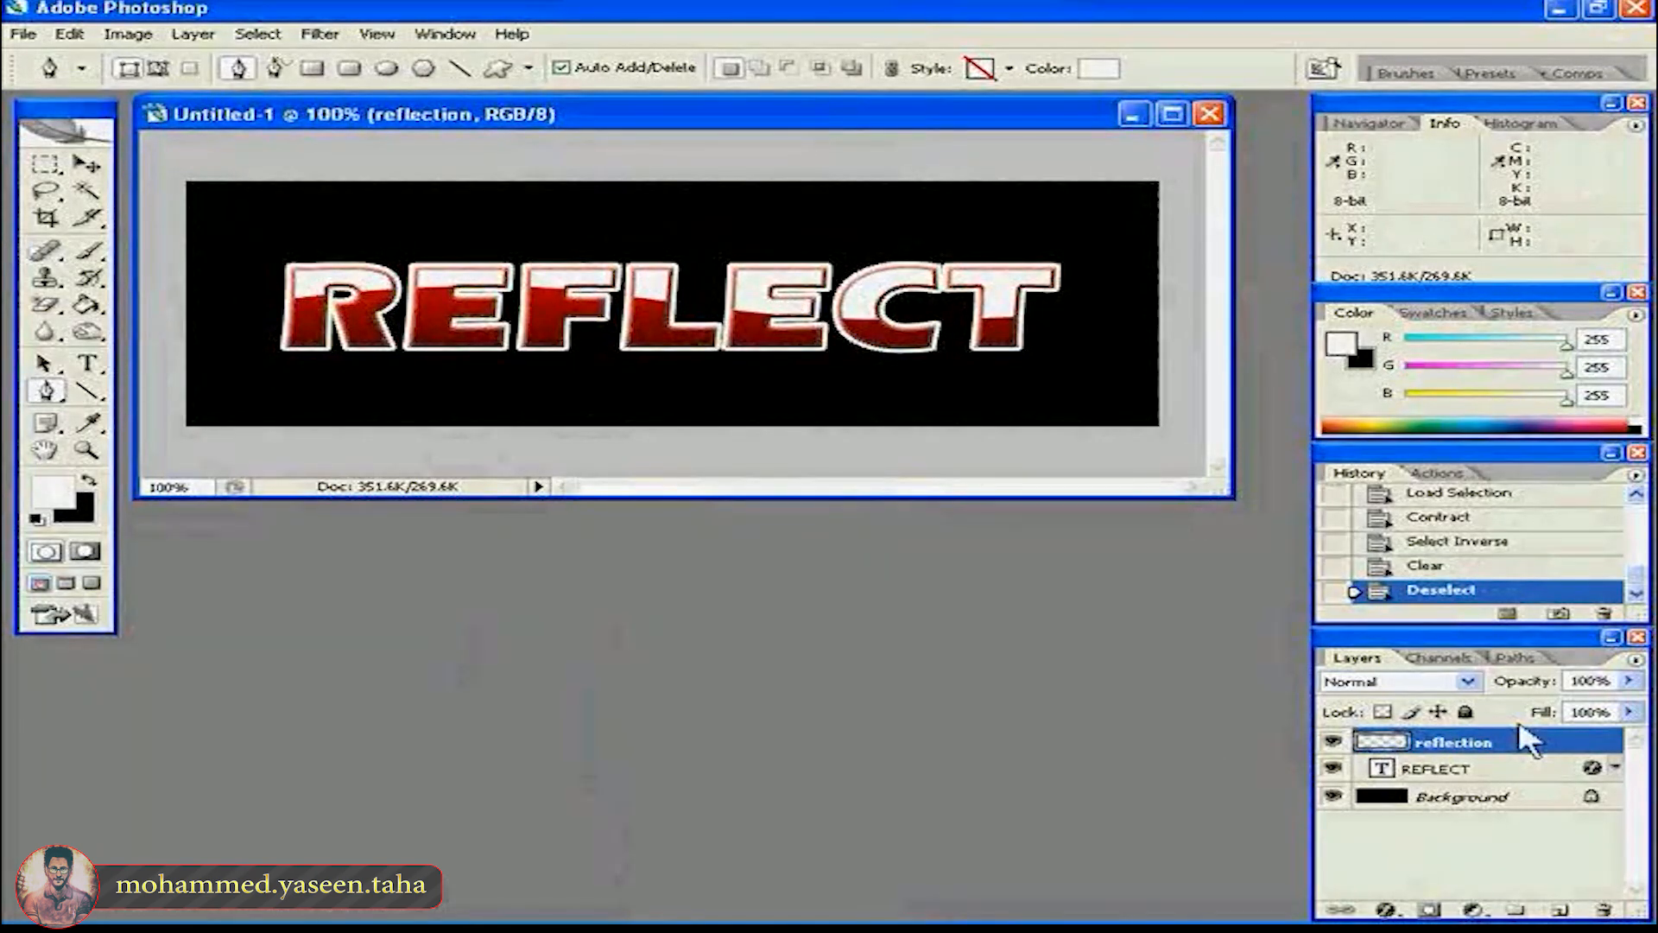
- Set the reflection layer's opacity to 25%
{"action": "left_click", "coordinate": [1629, 682]}
{"action": "left_click_drag", "start_coordinate": [1633, 683], "coordinate": [1505, 704]}
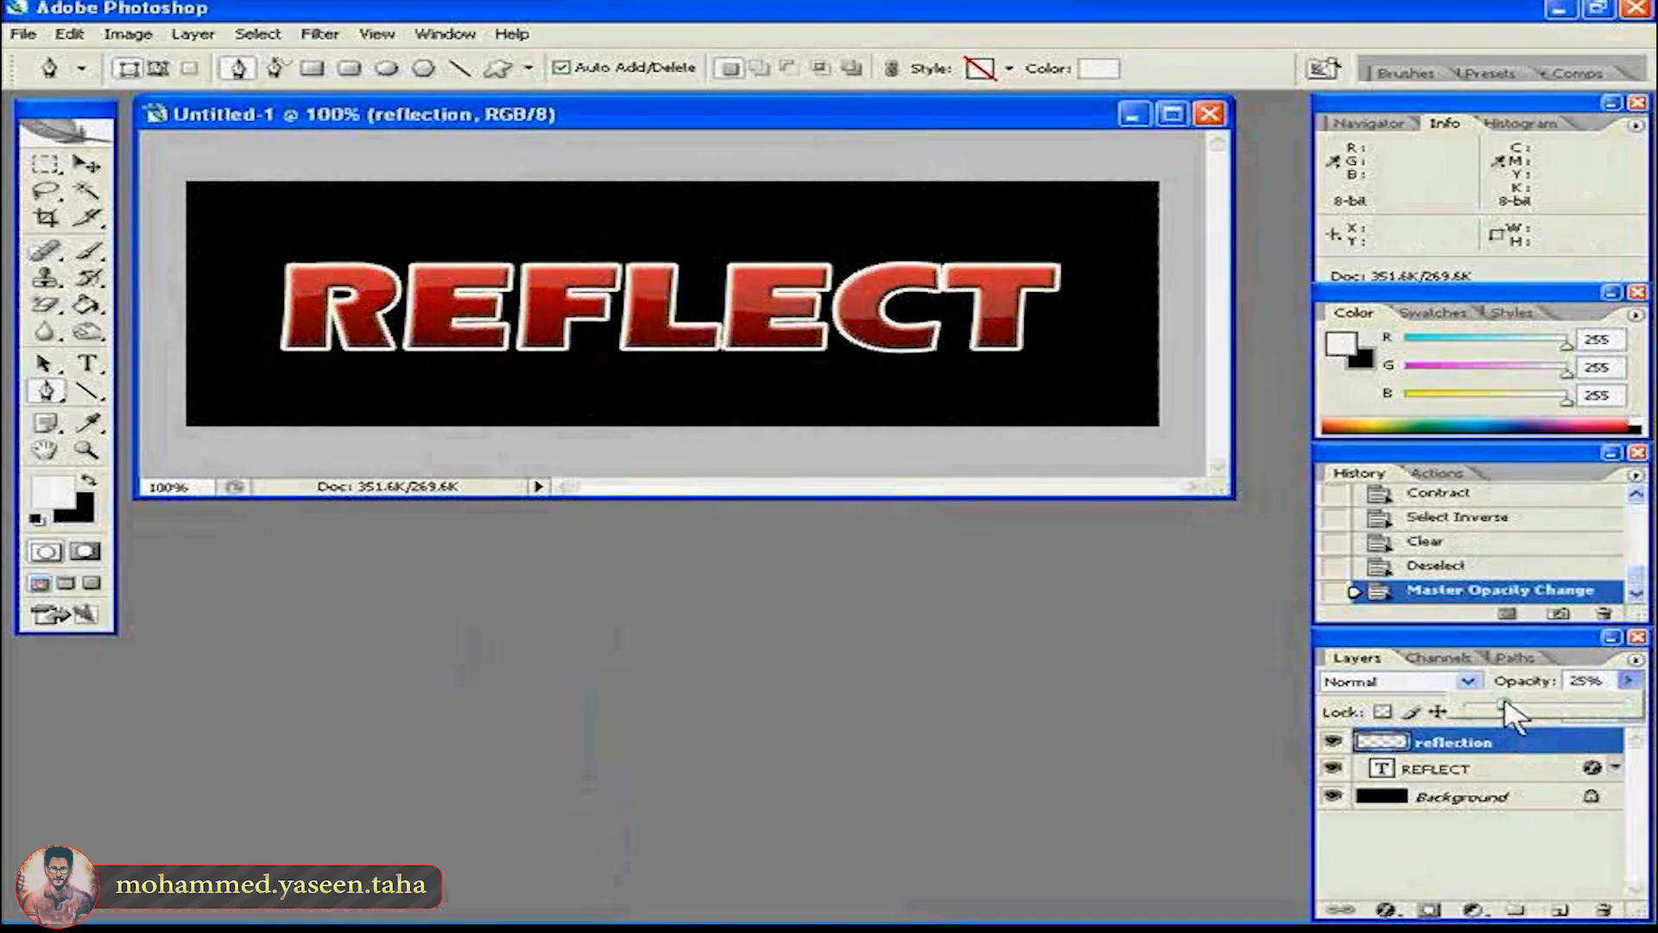
{"action": "left_click", "coordinate": [630, 110]}
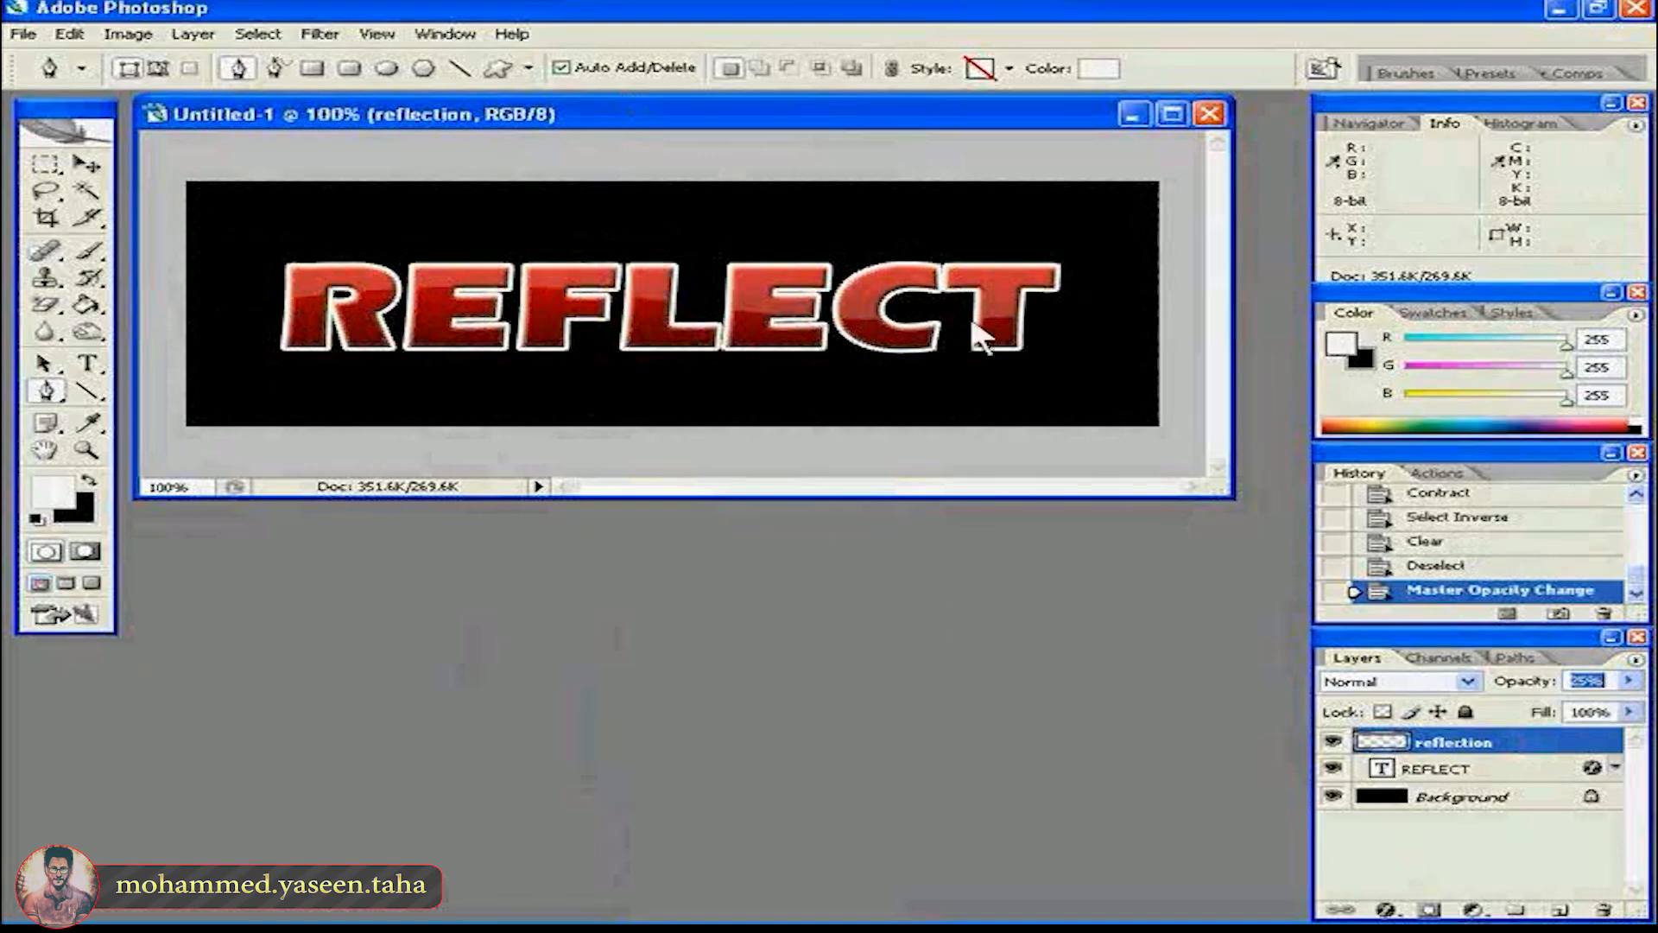
{"action": "key", "text": "Return"}
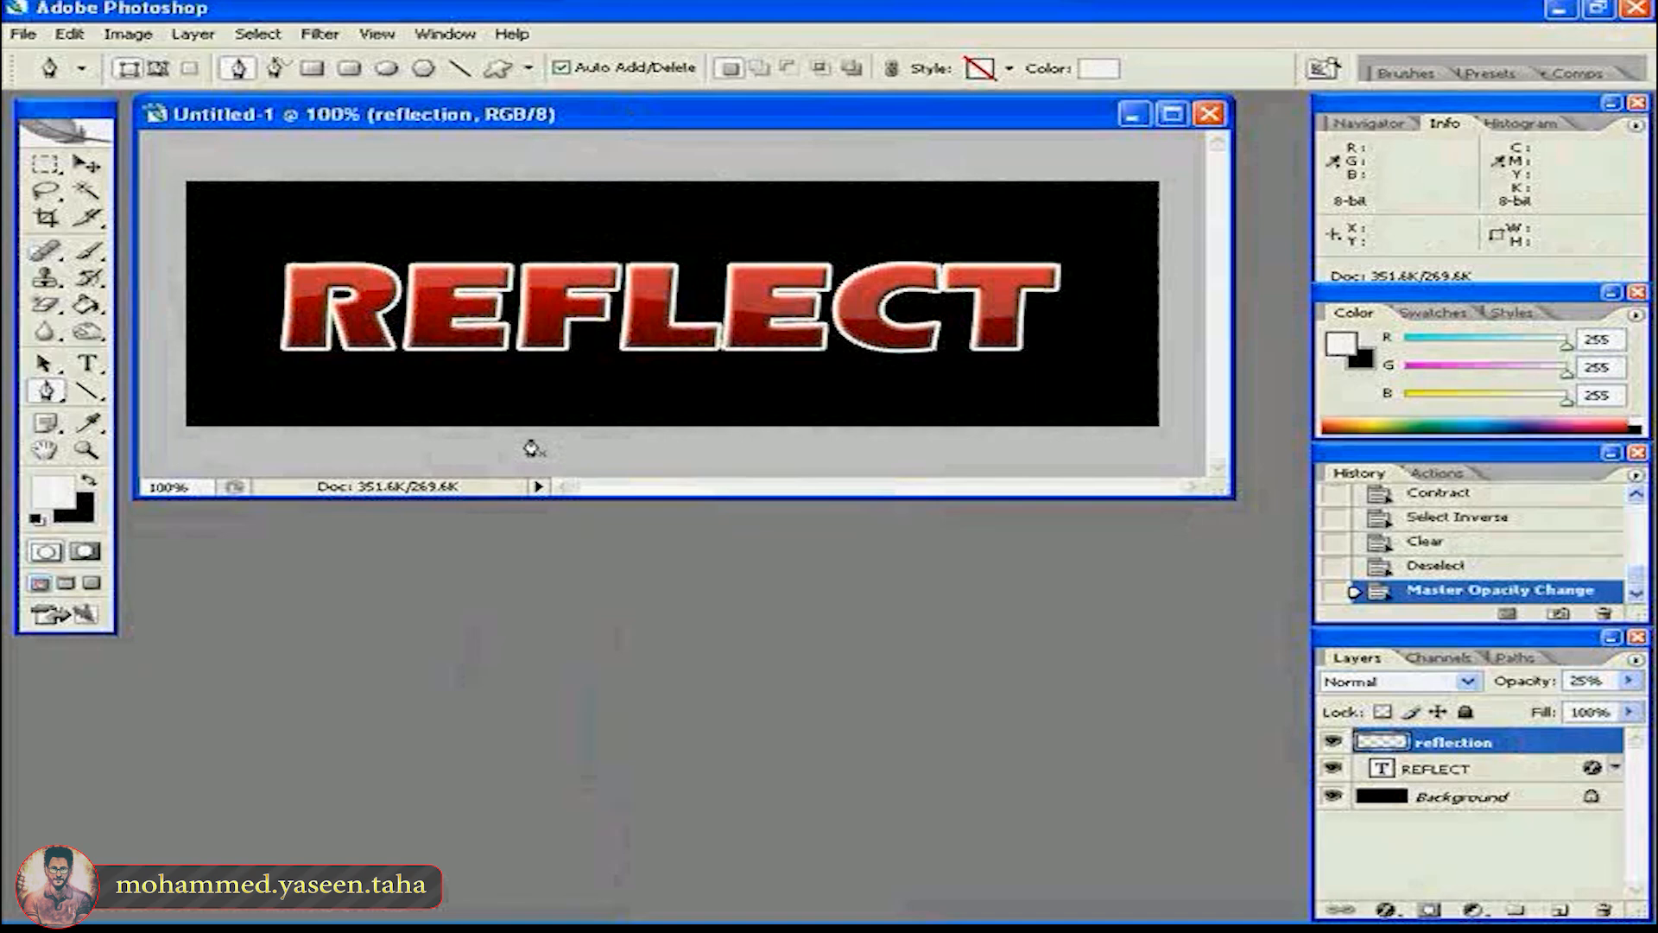